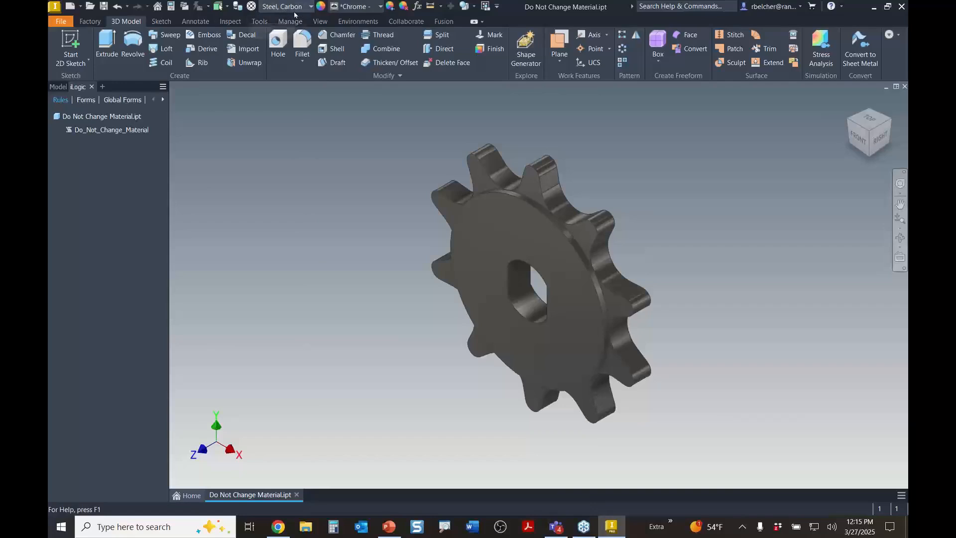
Try to change the sprocket's material to Silver, and after that to Steel, High Strength, Low Alloy
{"action": "left_click", "coordinate": [295, 6]}
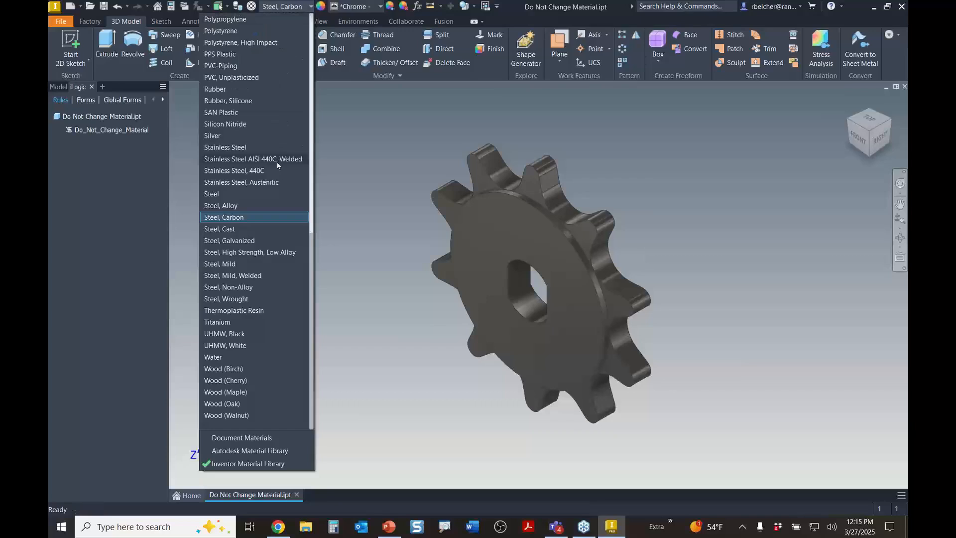
{"action": "left_click", "coordinate": [222, 134]}
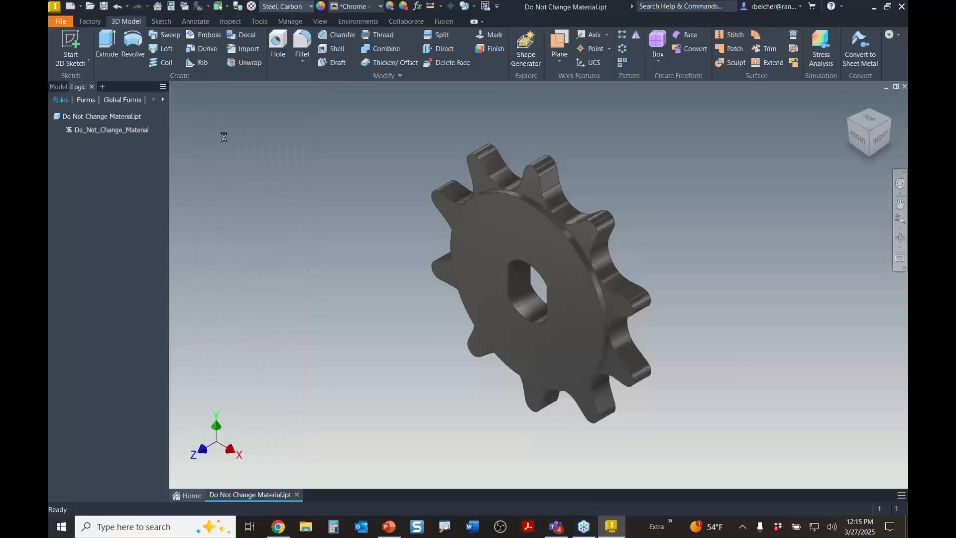
{"action": "left_click", "coordinate": [293, 9]}
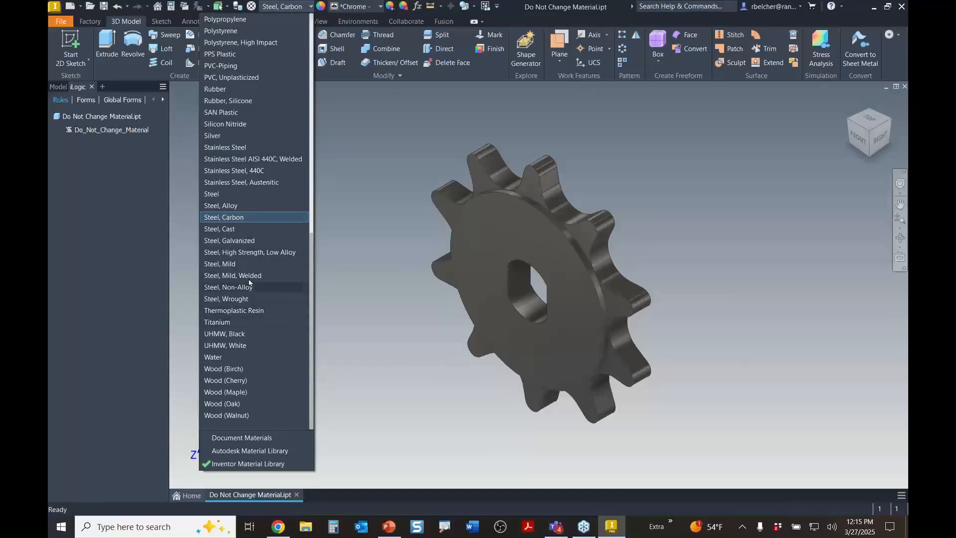
{"action": "left_click", "coordinate": [255, 253]}
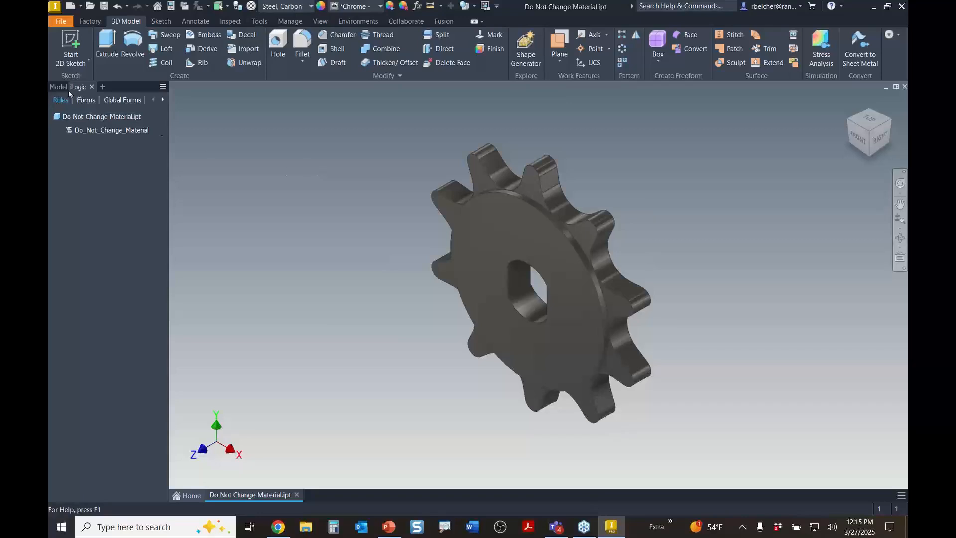
Open the Do_Not_Change_Material rule for editing, examine its code and the iProperties snippets, and close the editor
{"action": "left_click", "coordinate": [103, 130]}
{"action": "right_click", "coordinate": [76, 131]}
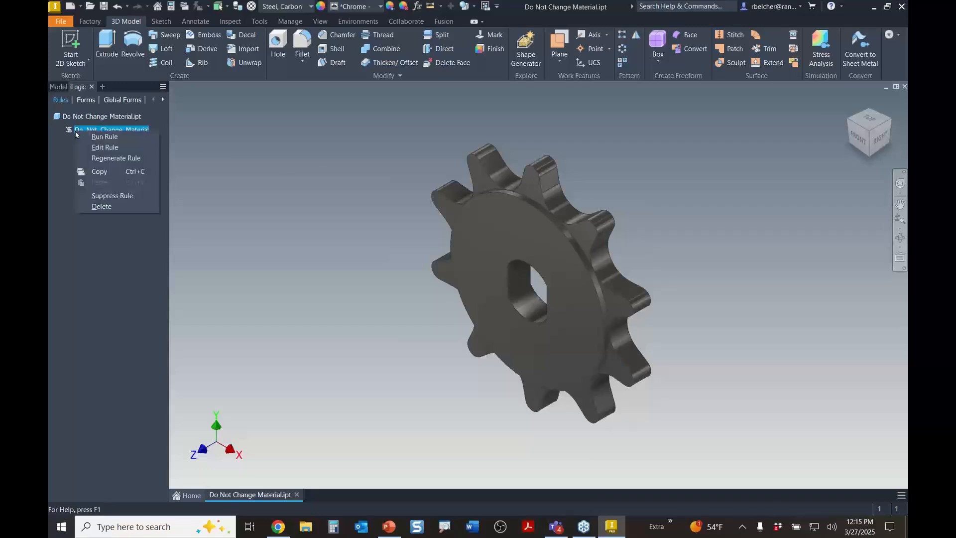
{"action": "left_click", "coordinate": [105, 137]}
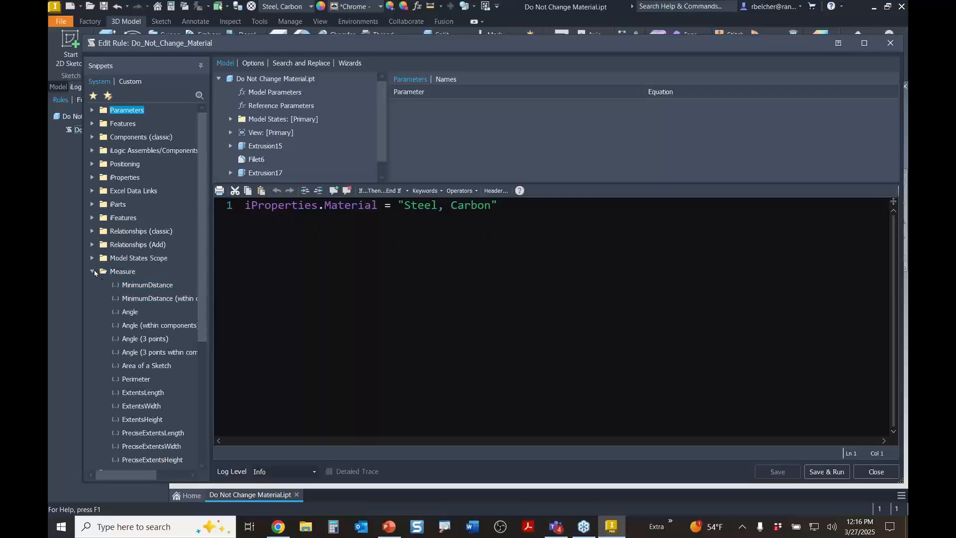
{"action": "left_click", "coordinate": [93, 271]}
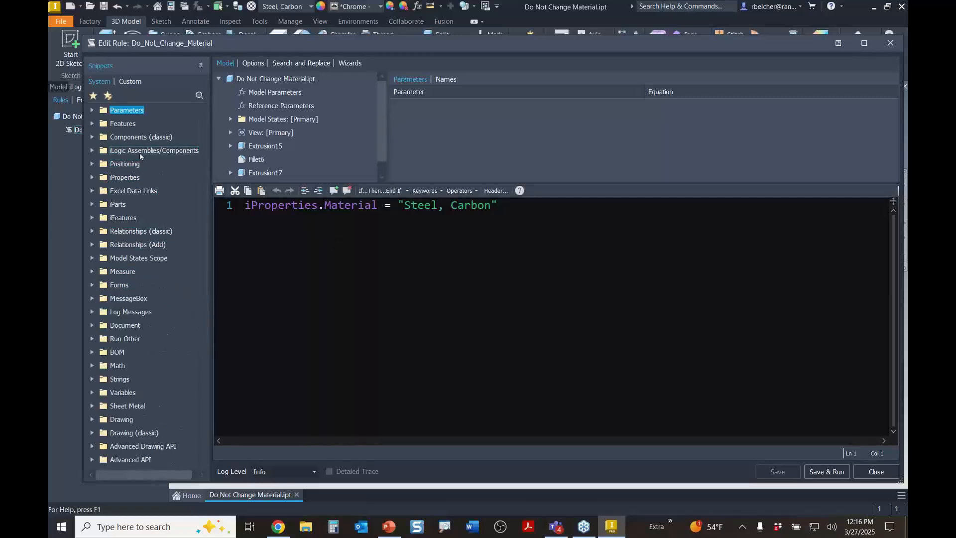
{"action": "left_click", "coordinate": [92, 178]}
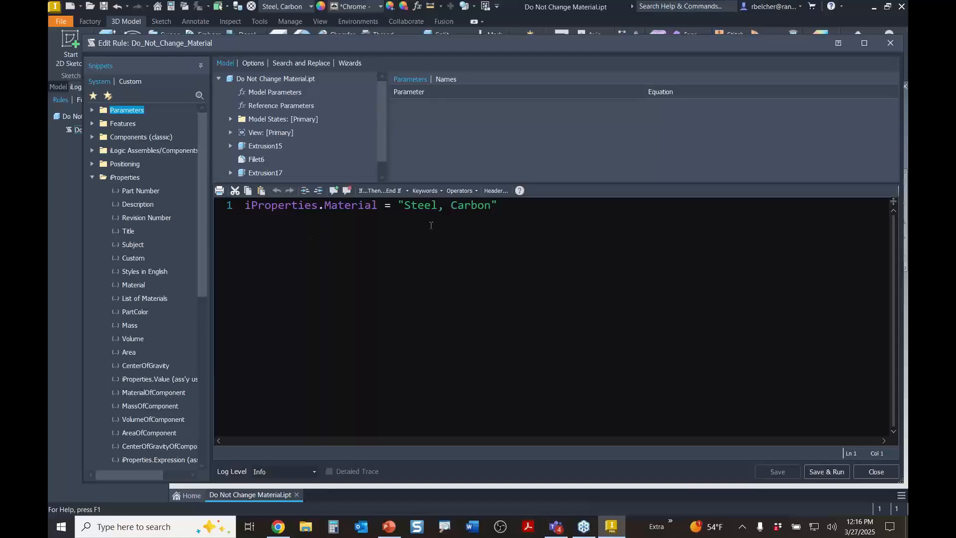
{"action": "left_click", "coordinate": [877, 473]}
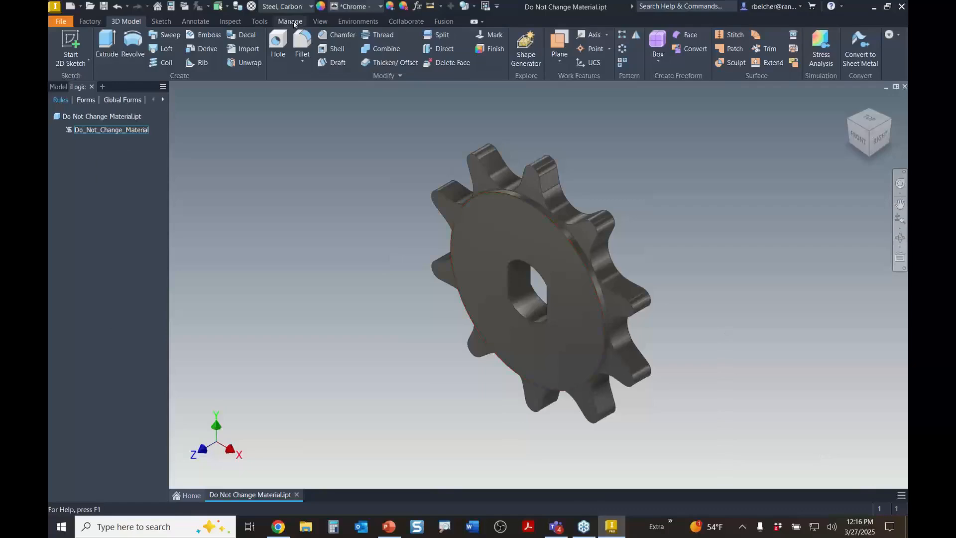
Examine which event triggers the Do_Not_Change_Material rule in this document's iLogic Event Triggers
{"action": "left_click", "coordinate": [293, 22]}
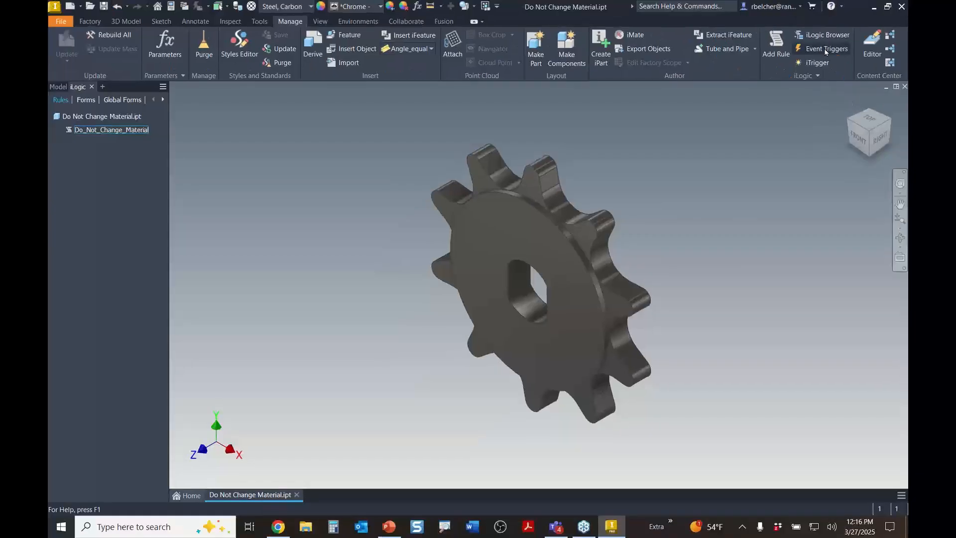
{"action": "left_click", "coordinate": [735, 49]}
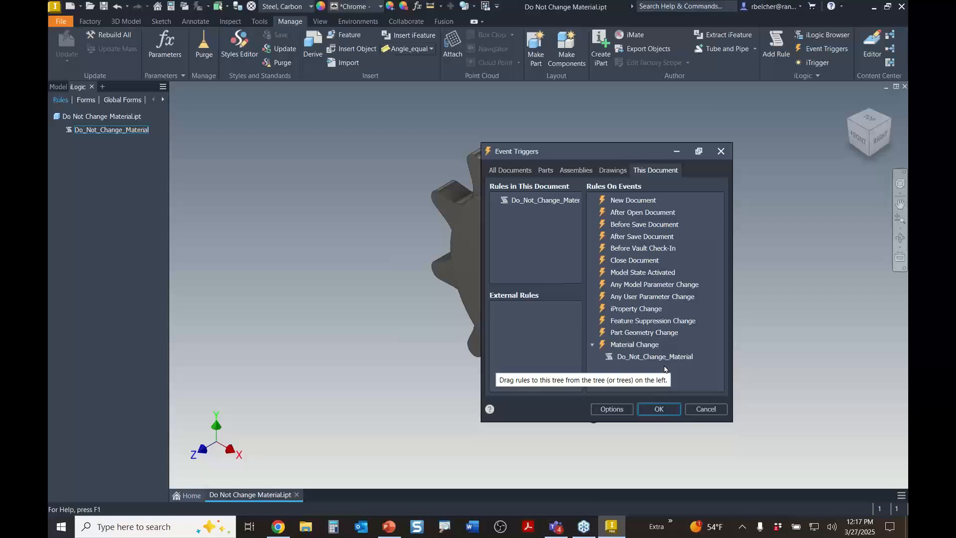
{"action": "left_click", "coordinate": [722, 151]}
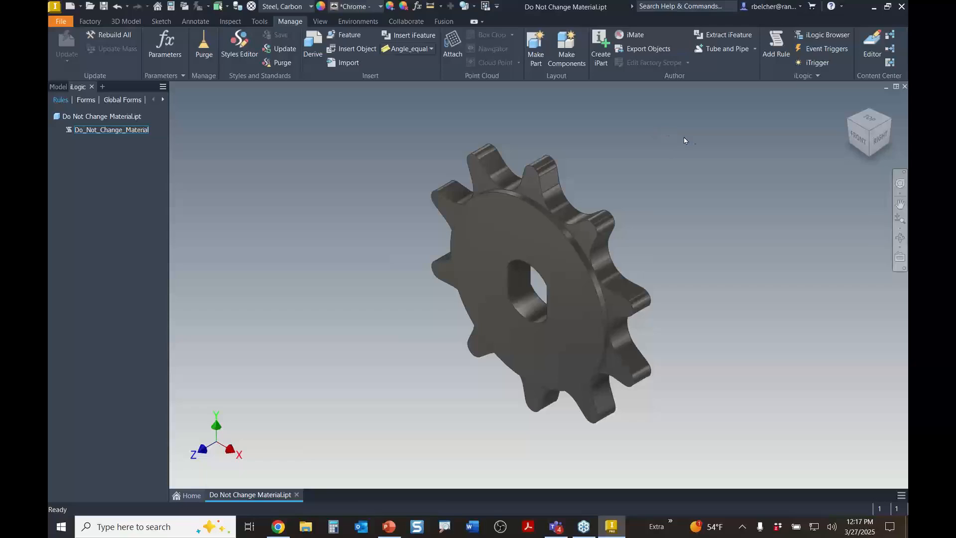
Close Do Not Change Material.ipt without saving its changes
{"action": "left_click", "coordinate": [904, 86]}
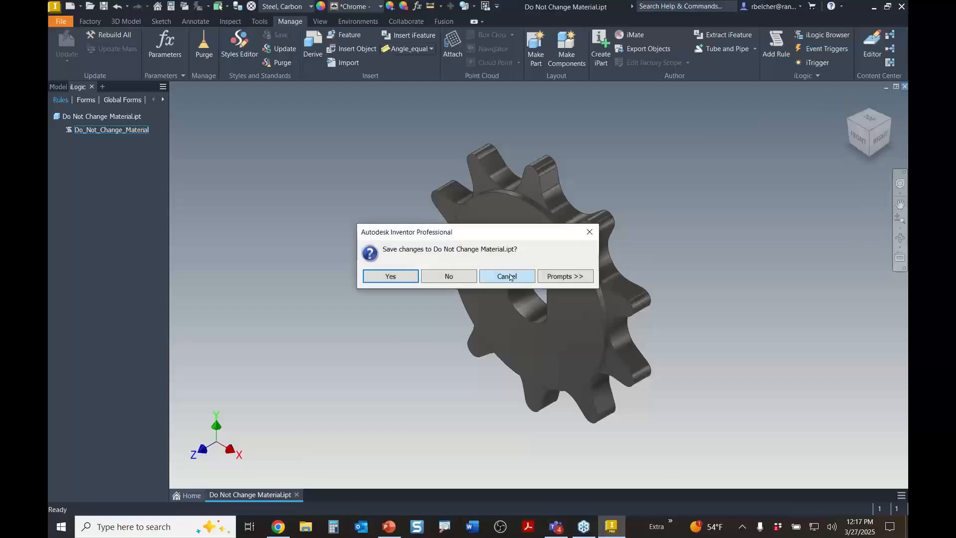
{"action": "left_click", "coordinate": [449, 276]}
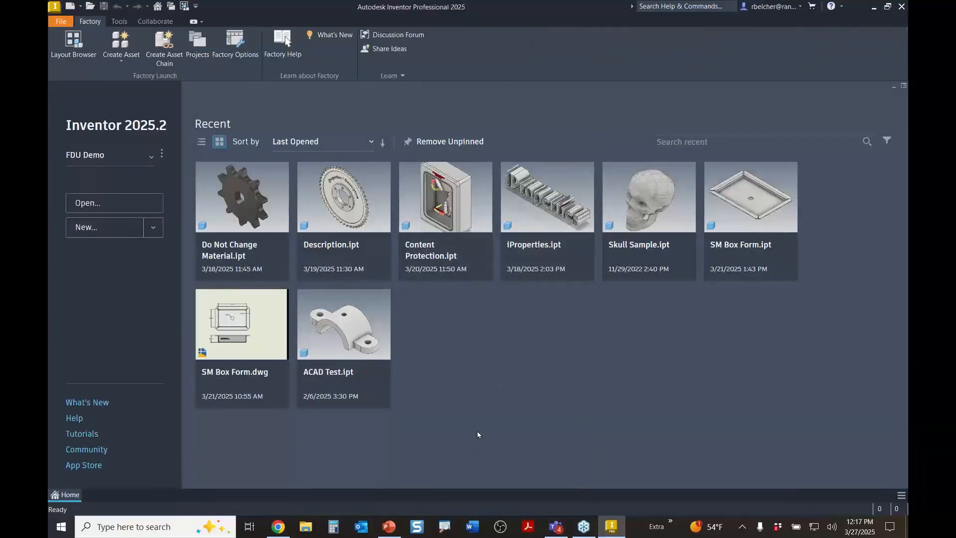
Advance the PowerPoint slide show to the iProperties example, and switch back to Inventor to open the recent part iProperties.ipt
{"action": "left_click", "coordinate": [612, 529]}
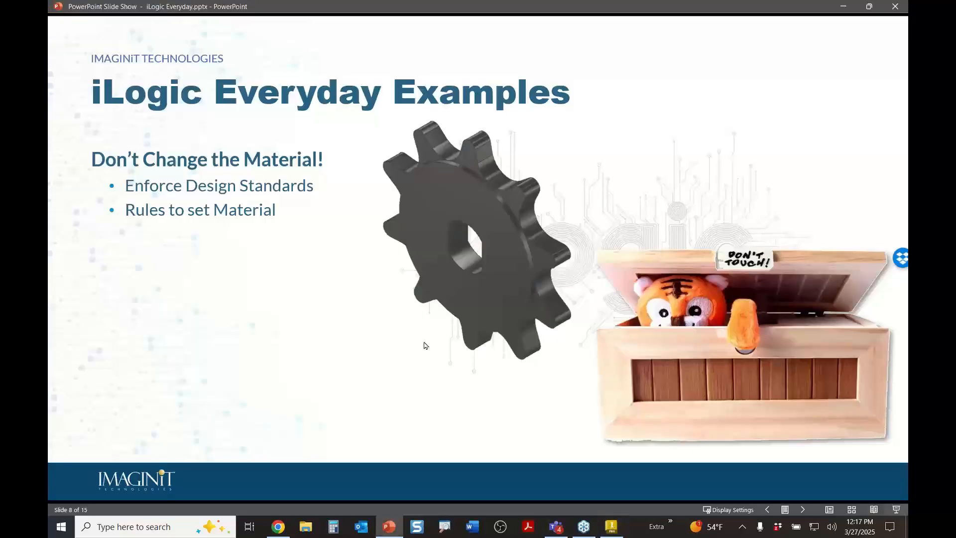
{"action": "left_click", "coordinate": [425, 346]}
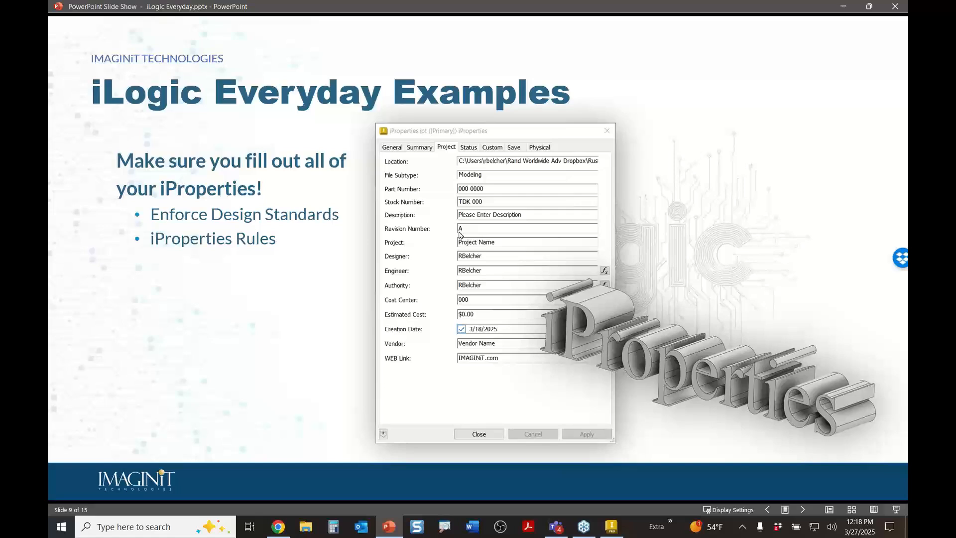
{"action": "left_click", "coordinate": [612, 528]}
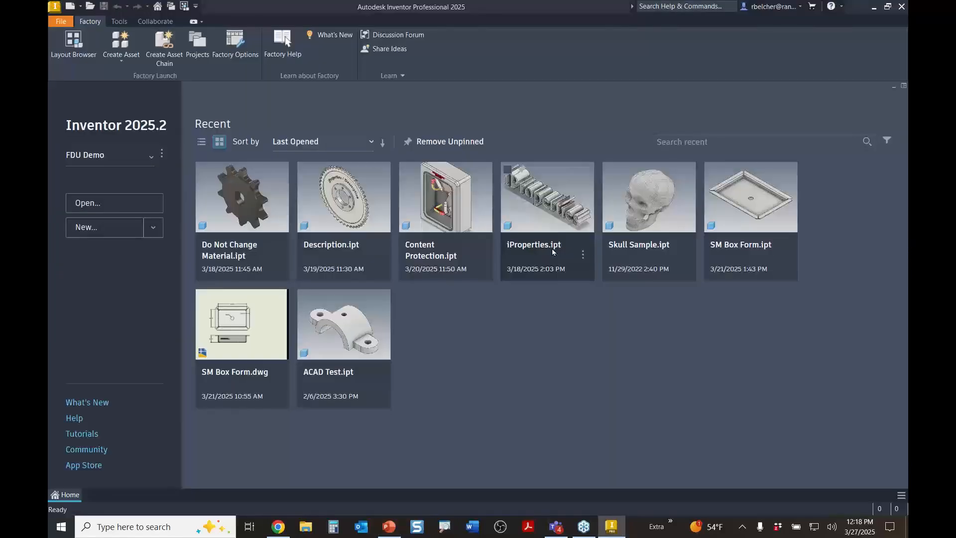
{"action": "left_click", "coordinate": [551, 212]}
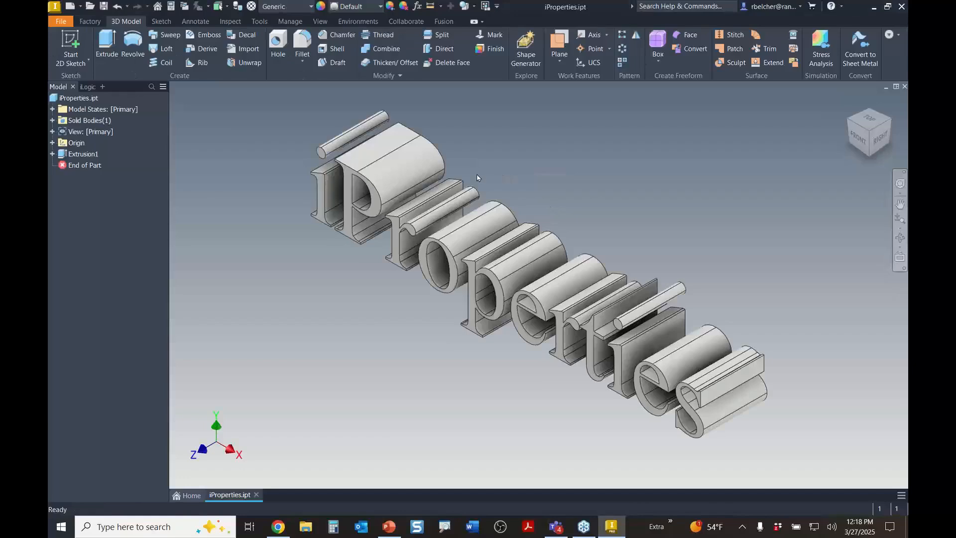
Examine the Summary and Project iProperties of iProperties.ipt, close the dialog and clear the selection
{"action": "right_click", "coordinate": [83, 99]}
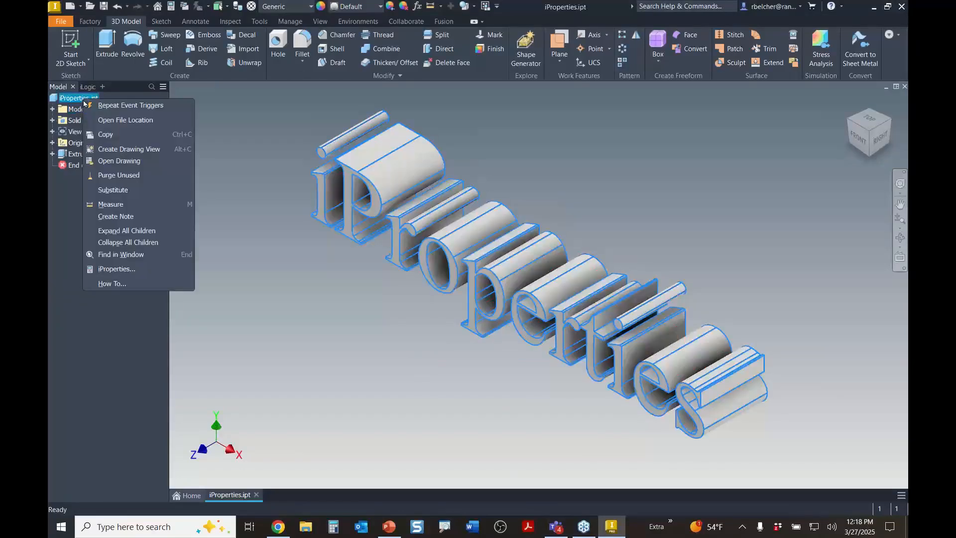
{"action": "left_click", "coordinate": [130, 269]}
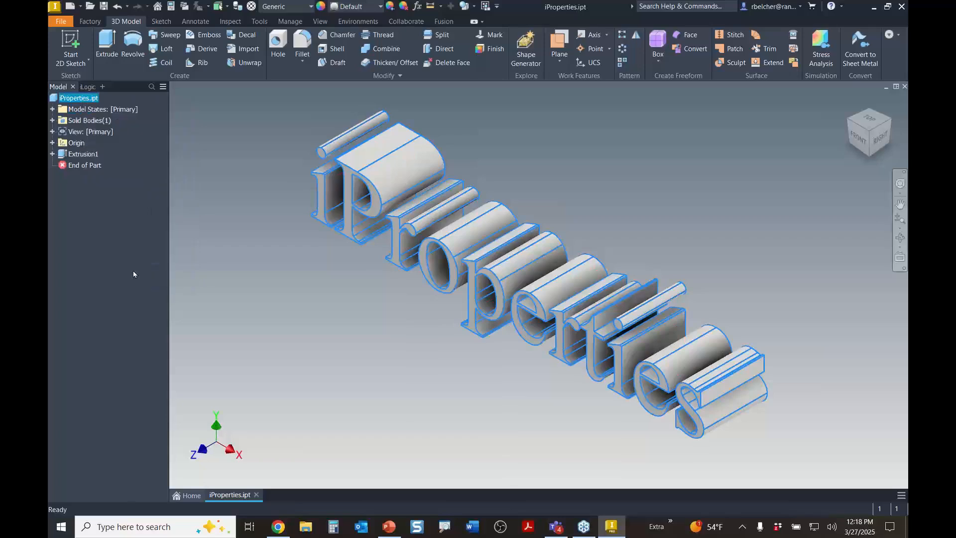
{"action": "left_click", "coordinate": [330, 128]}
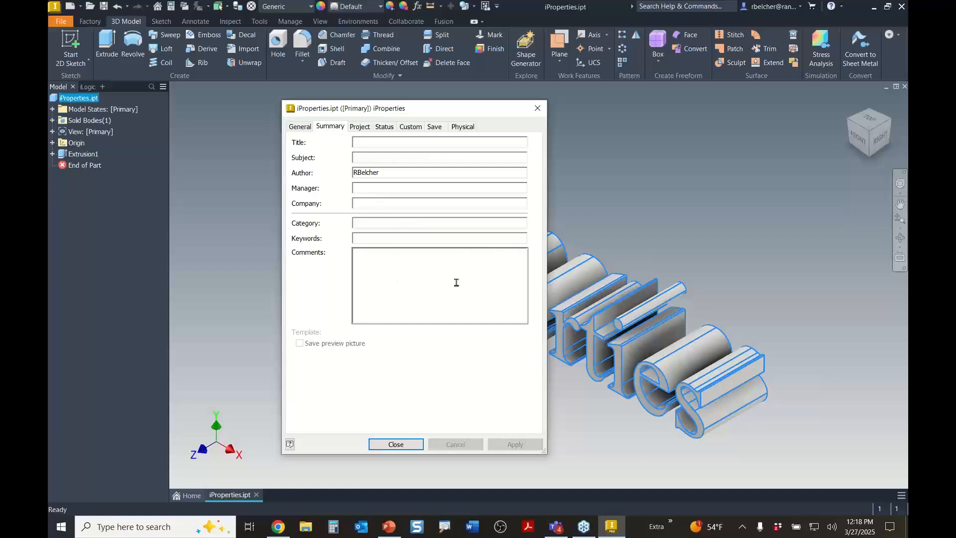
{"action": "left_click", "coordinate": [364, 130]}
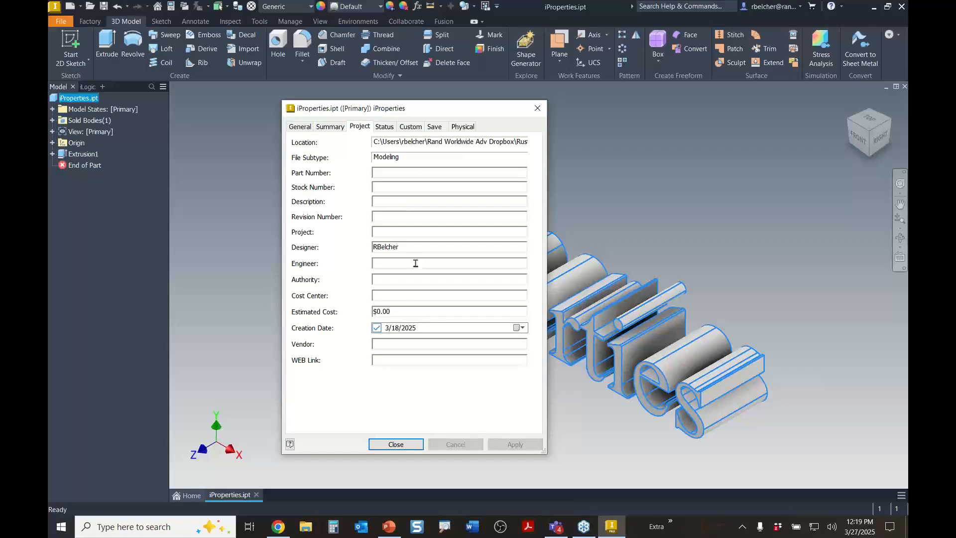
{"action": "left_click", "coordinate": [396, 444]}
{"action": "left_click", "coordinate": [306, 309]}
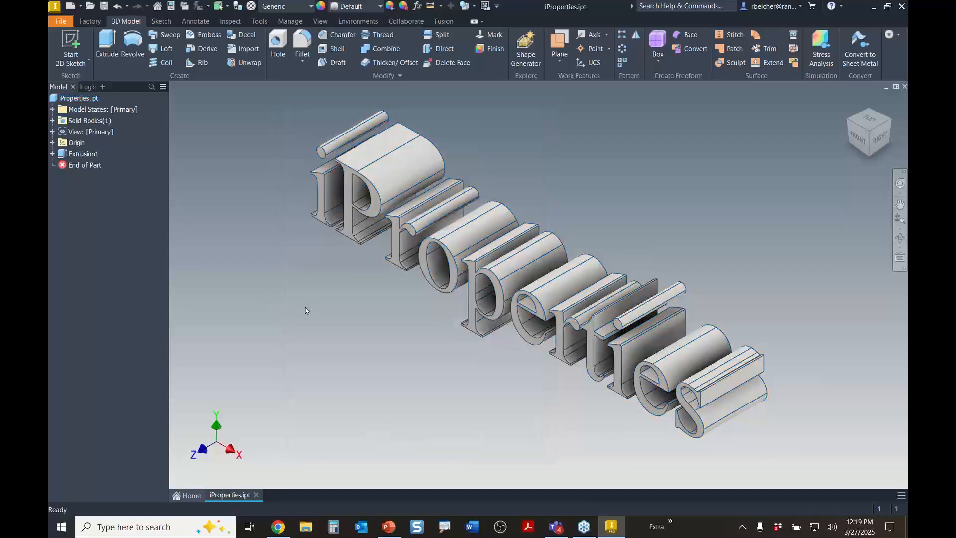
Run the Fill Properties iLogic rule on iProperties.ipt
{"action": "left_click", "coordinate": [88, 87]}
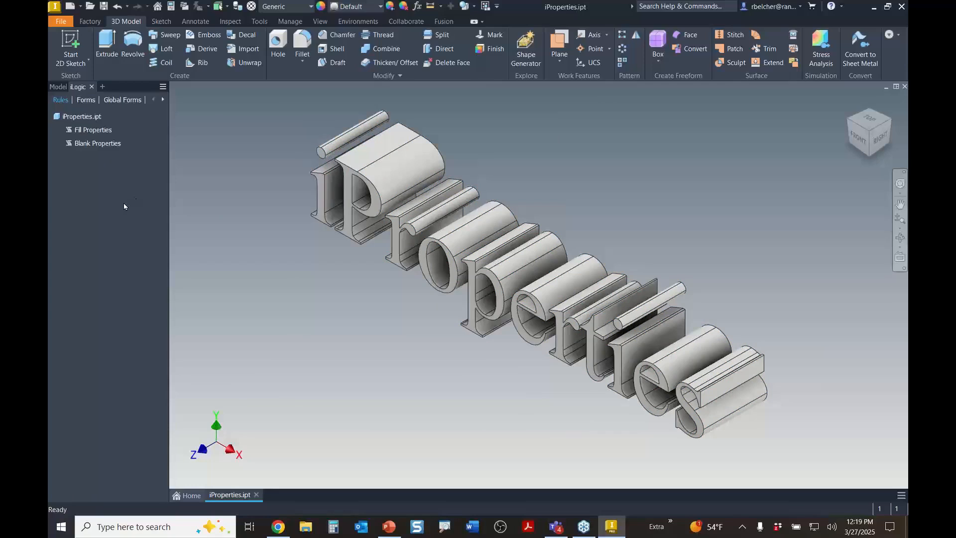
{"action": "left_click", "coordinate": [163, 100]}
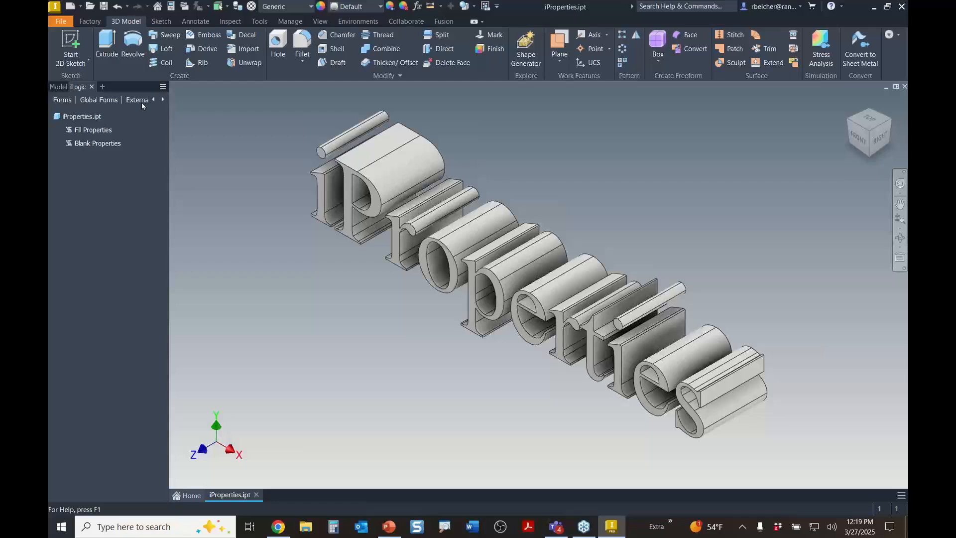
{"action": "left_click", "coordinate": [152, 101]}
{"action": "right_click", "coordinate": [92, 133]}
{"action": "left_click", "coordinate": [122, 136]}
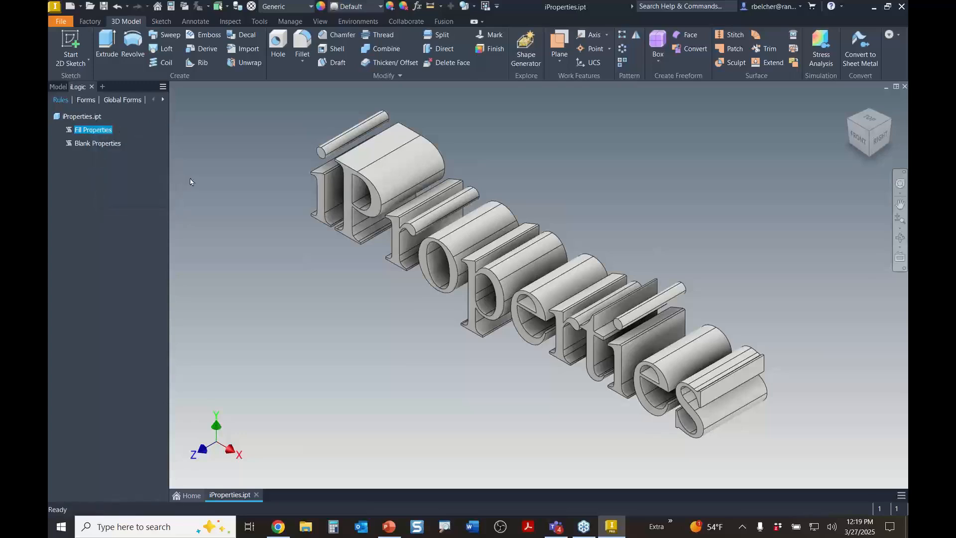
Check the Summary and Project iProperties filled in by the Fill Properties rule, and close the dialog
{"action": "left_click", "coordinate": [58, 86]}
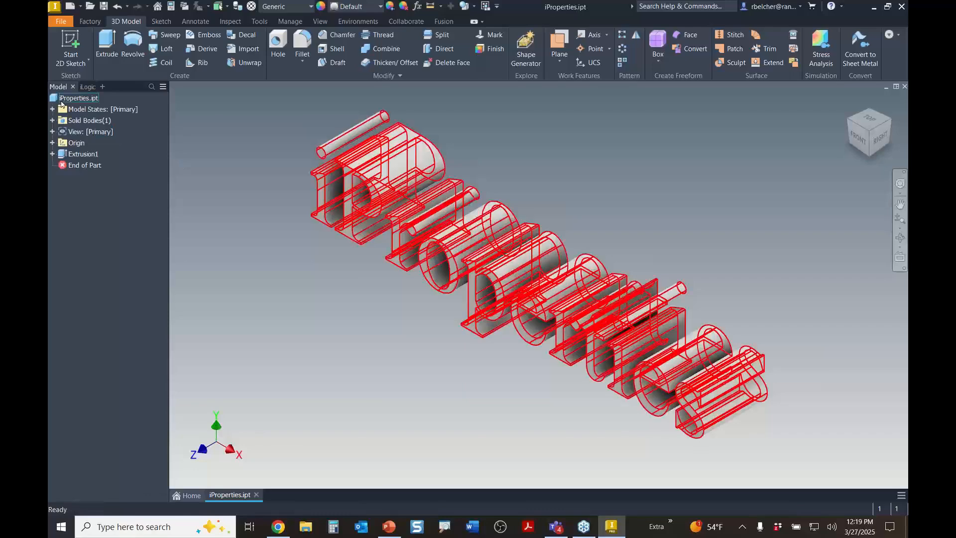
{"action": "right_click", "coordinate": [86, 98]}
{"action": "left_click", "coordinate": [135, 266]}
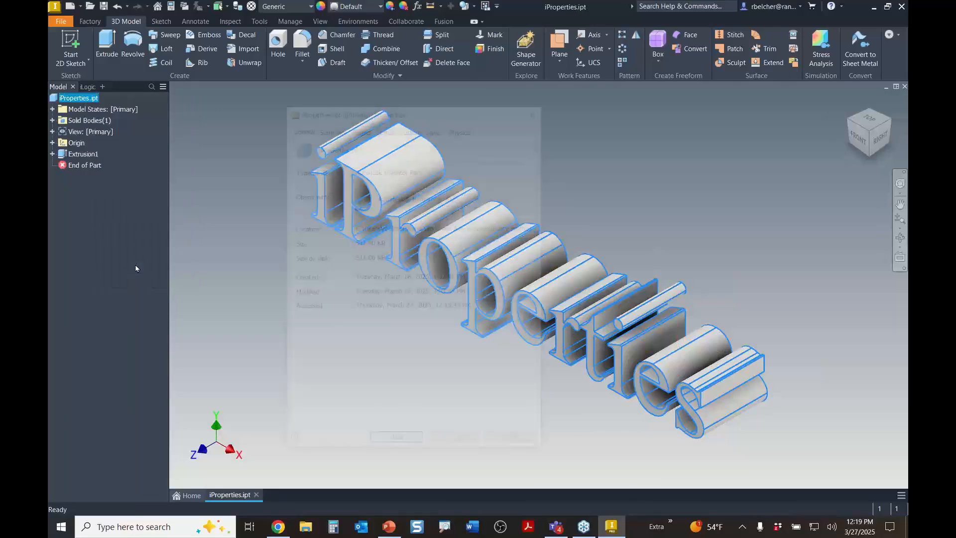
{"action": "left_click", "coordinate": [333, 127]}
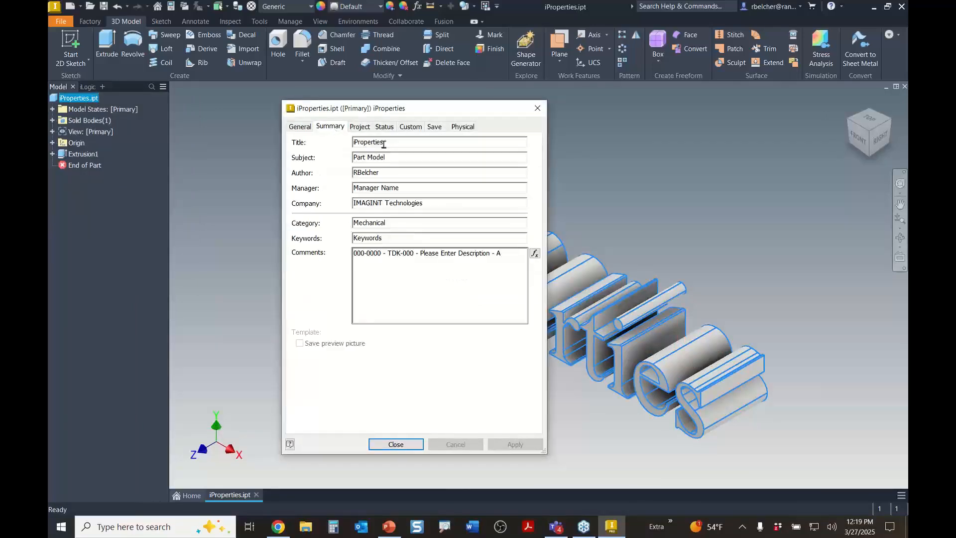
{"action": "mouse_move", "coordinate": [393, 271]}
{"action": "mouse_move", "coordinate": [431, 279]}
{"action": "left_click", "coordinate": [364, 129]}
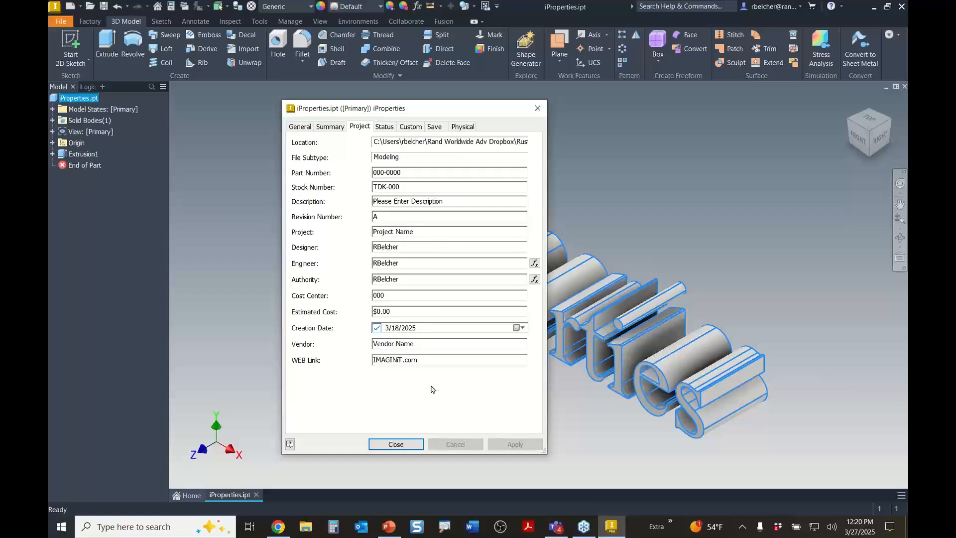
{"action": "left_click", "coordinate": [392, 448]}
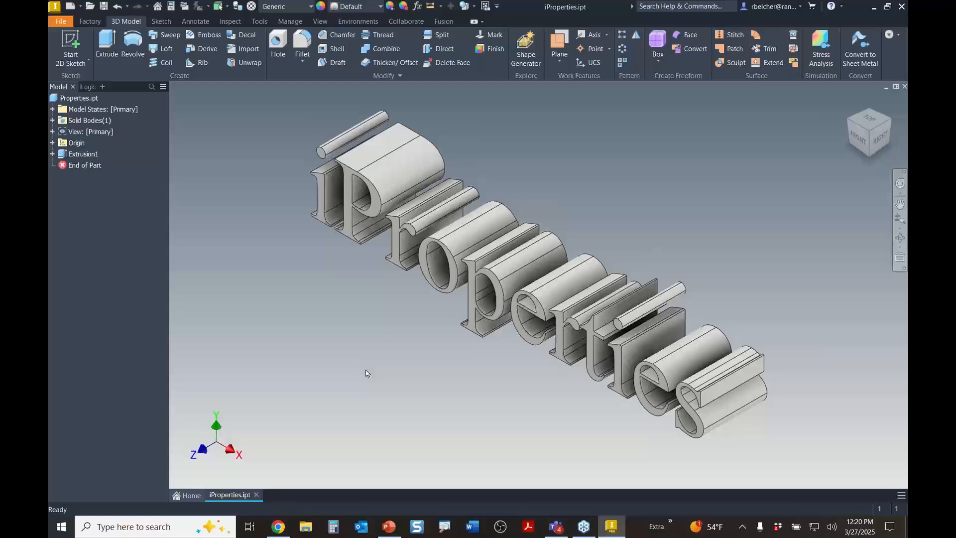
Run the Blank Properties iLogic rule on iProperties.ipt and return to the part's model tree
{"action": "left_click", "coordinate": [88, 88]}
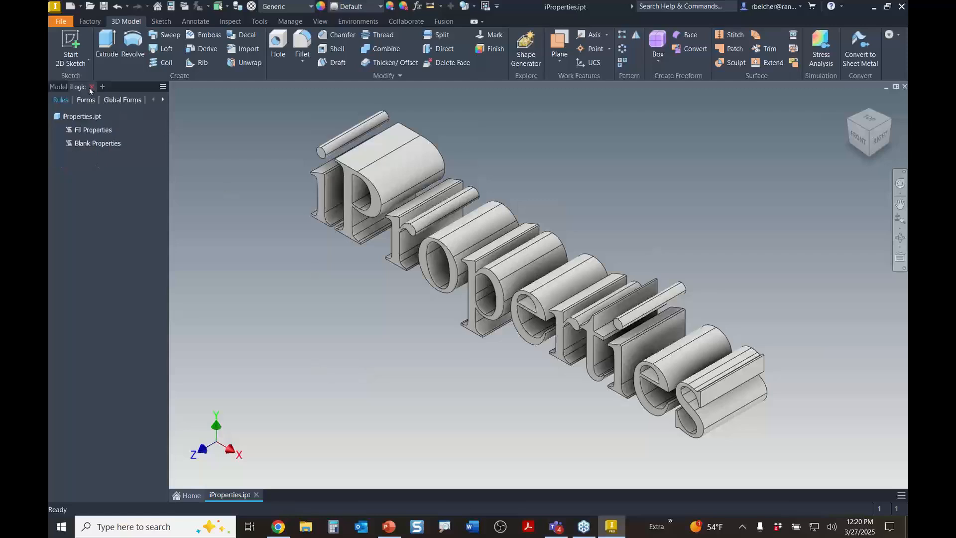
{"action": "right_click", "coordinate": [101, 145]}
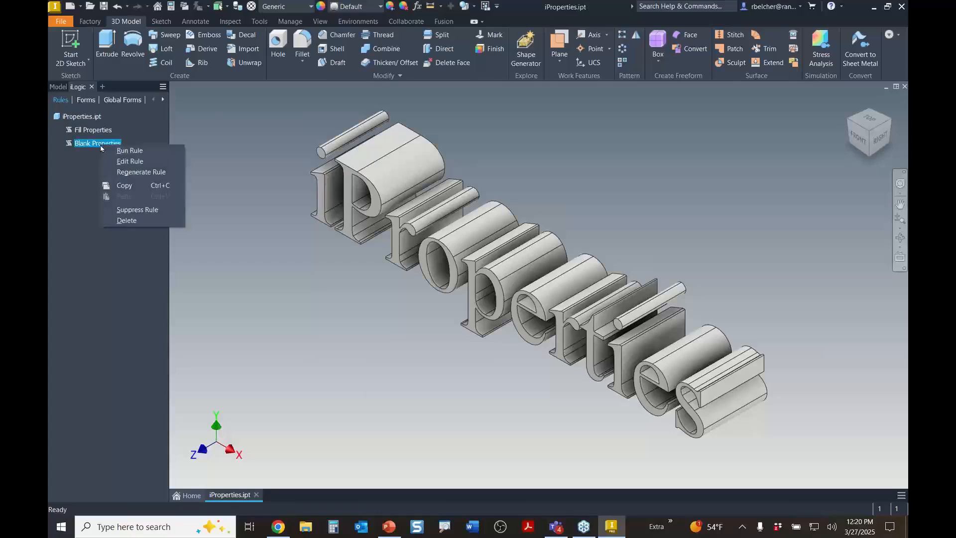
{"action": "left_click", "coordinate": [140, 152]}
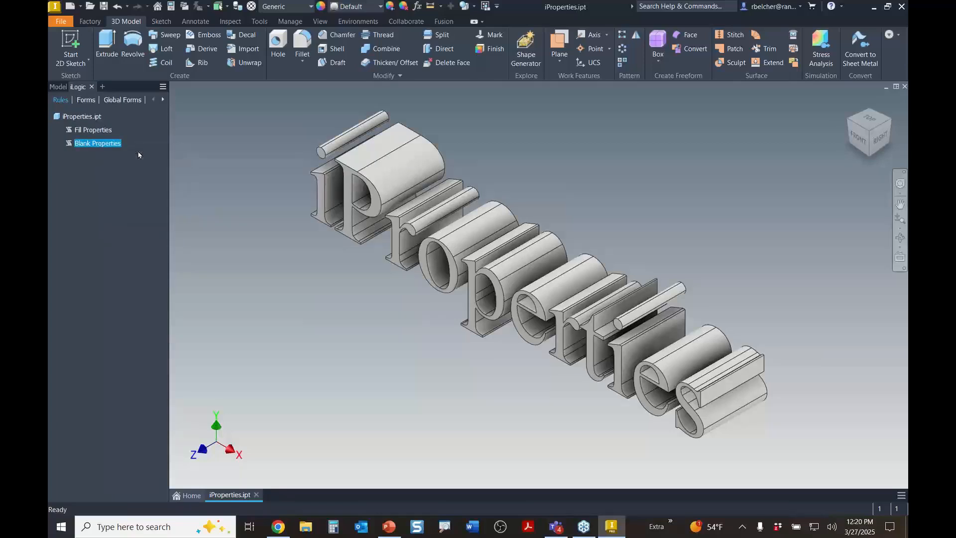
{"action": "left_click", "coordinate": [59, 88]}
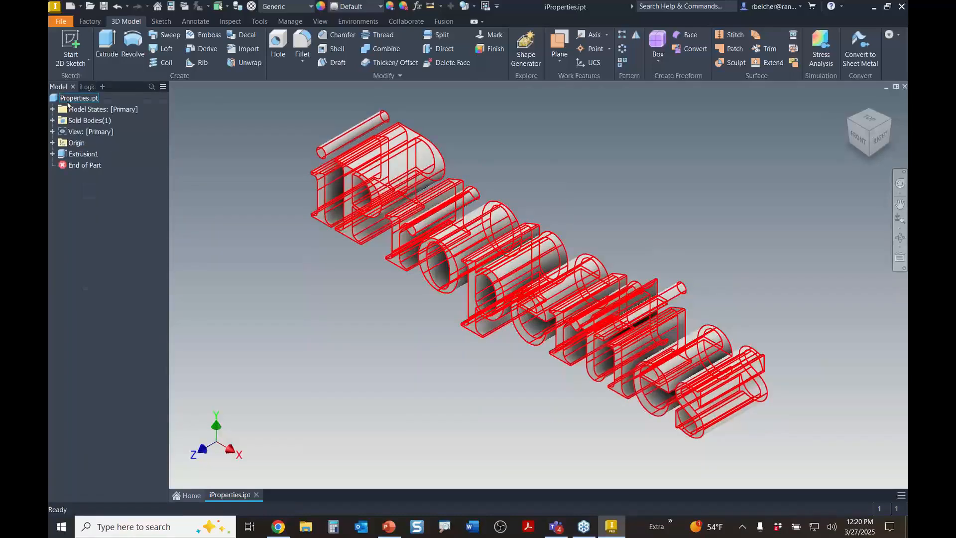
Check the Summary iProperties of iProperties.ipt after the Blank Properties rule, and close the dialog
{"action": "right_click", "coordinate": [67, 103]}
{"action": "left_click", "coordinate": [133, 270]}
{"action": "left_click", "coordinate": [330, 126]}
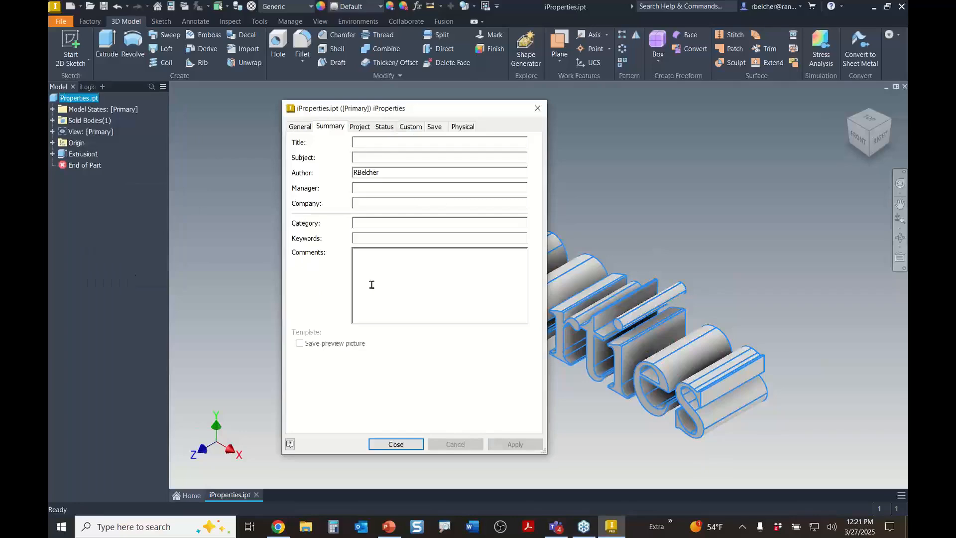
{"action": "left_click", "coordinate": [537, 108]}
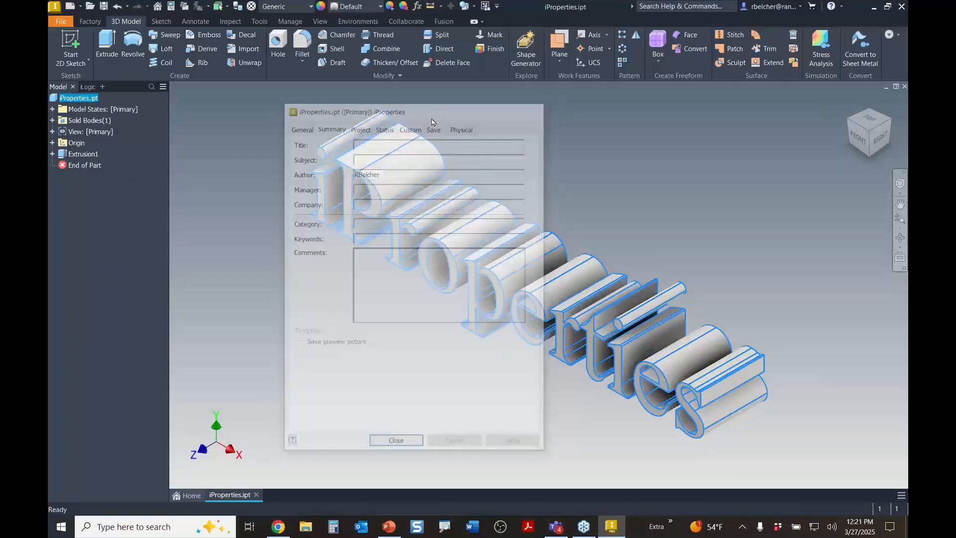
Examine the Fill Properties rule's code for the Summary and Project iProperties, and close the rule editor
{"action": "left_click", "coordinate": [89, 87]}
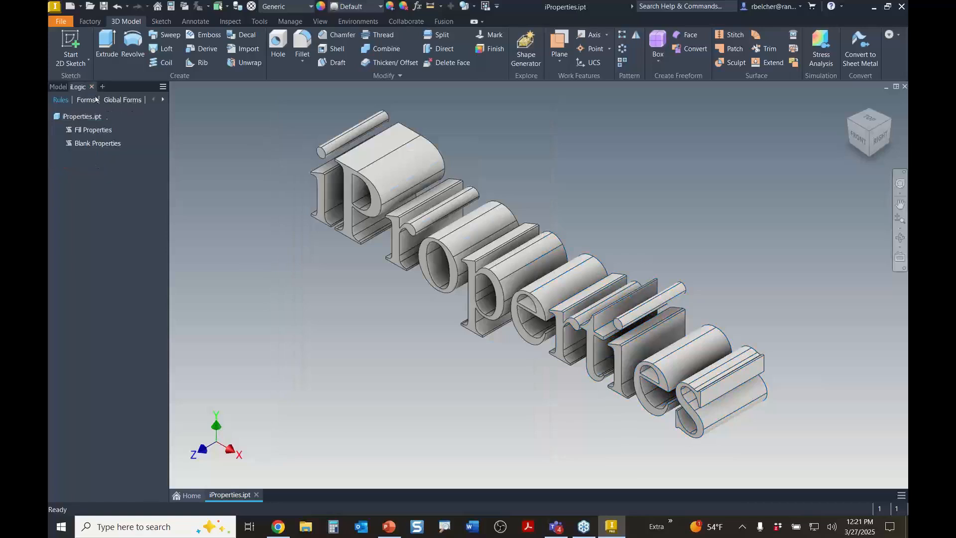
{"action": "right_click", "coordinate": [97, 130]}
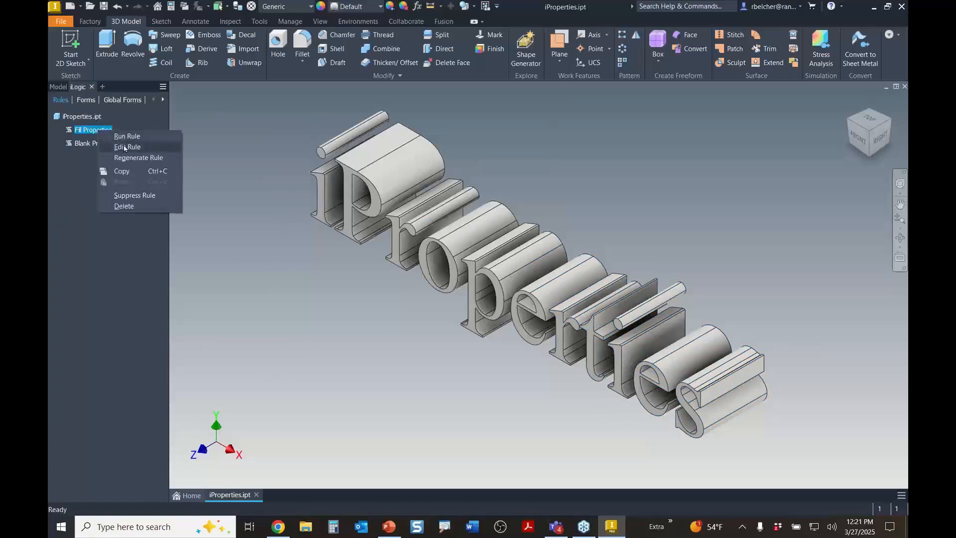
{"action": "left_click", "coordinate": [125, 147]}
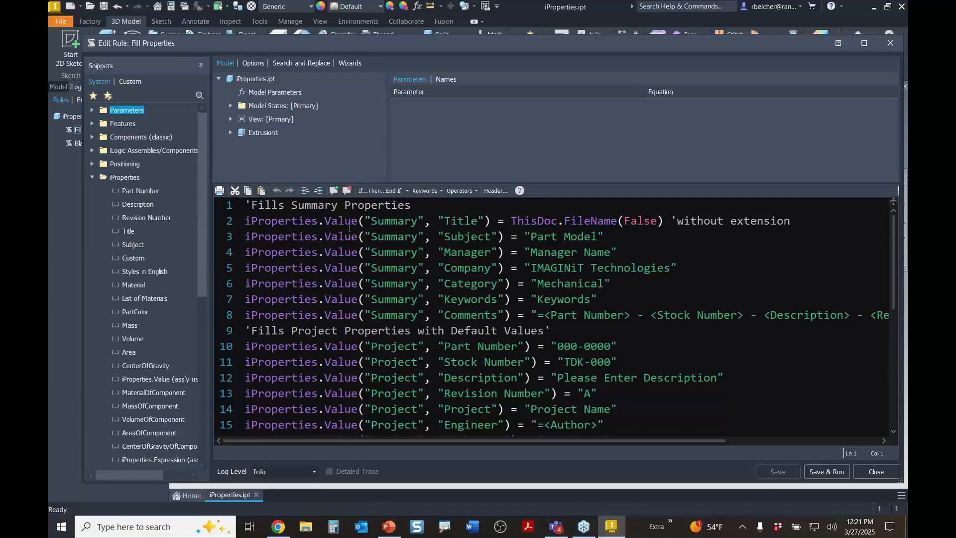
{"action": "scroll", "coordinate": [588, 323], "scroll_direction": "down", "scroll_amount": 1}
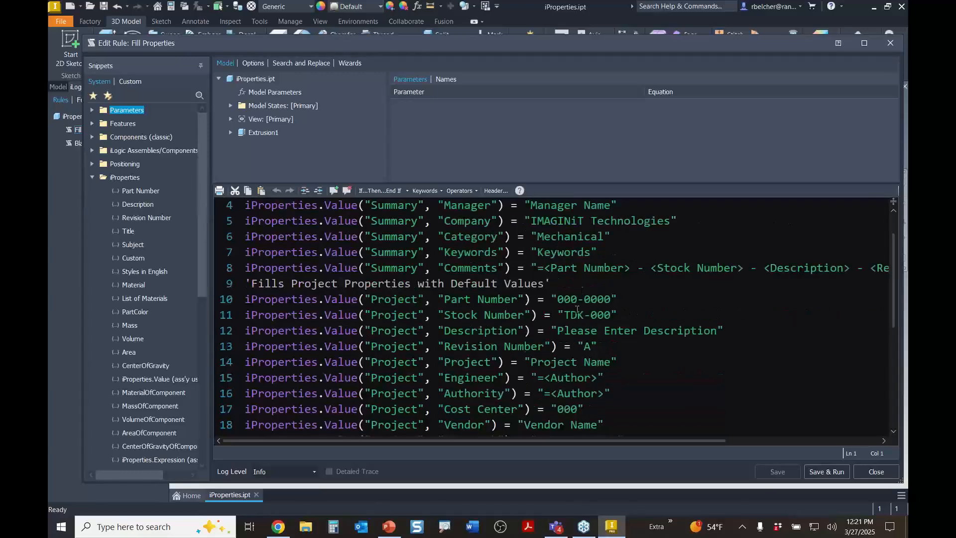
{"action": "scroll", "coordinate": [582, 319], "scroll_direction": "down", "scroll_amount": 1}
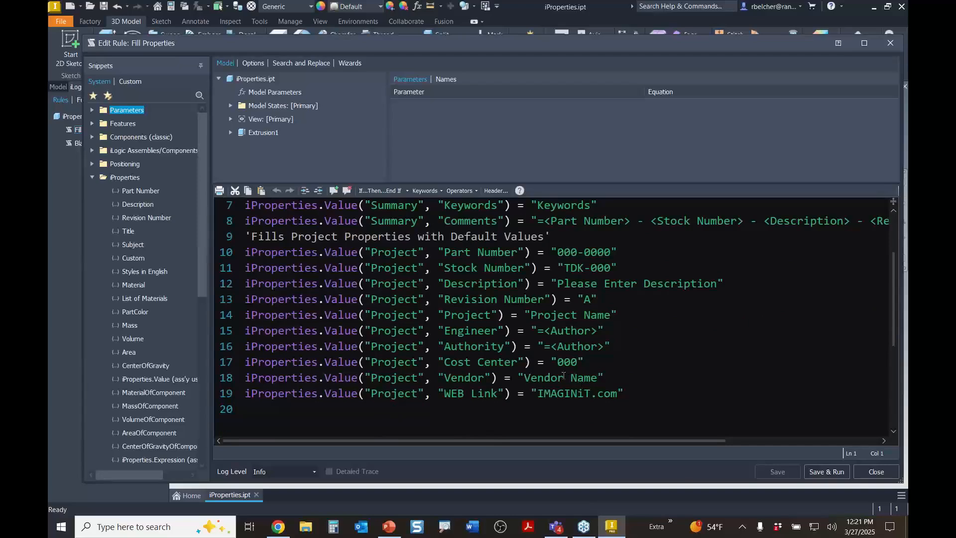
{"action": "scroll", "coordinate": [579, 386], "scroll_direction": "up", "scroll_amount": 2}
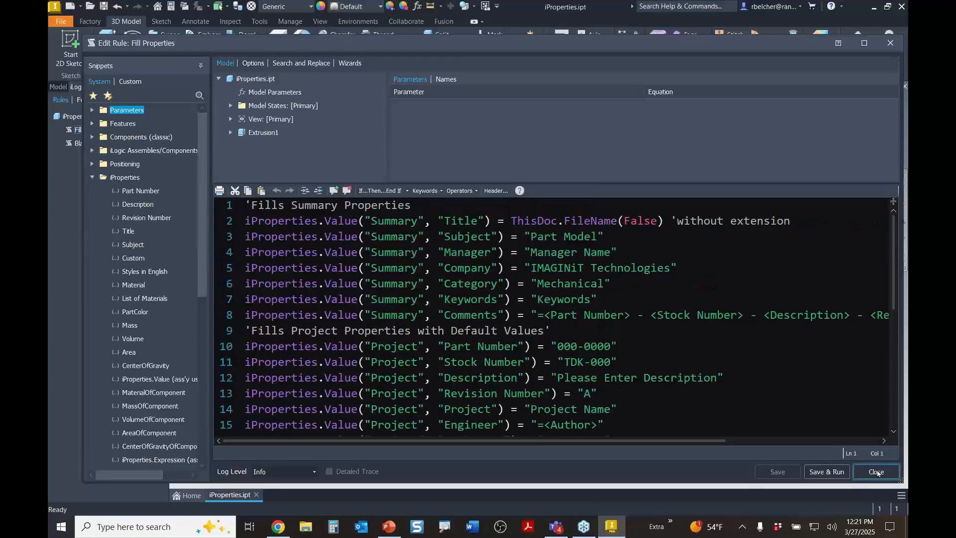
{"action": "left_click", "coordinate": [876, 472]}
Examine the Blank Properties rule's code and close the rule editor
{"action": "right_click", "coordinate": [114, 143]}
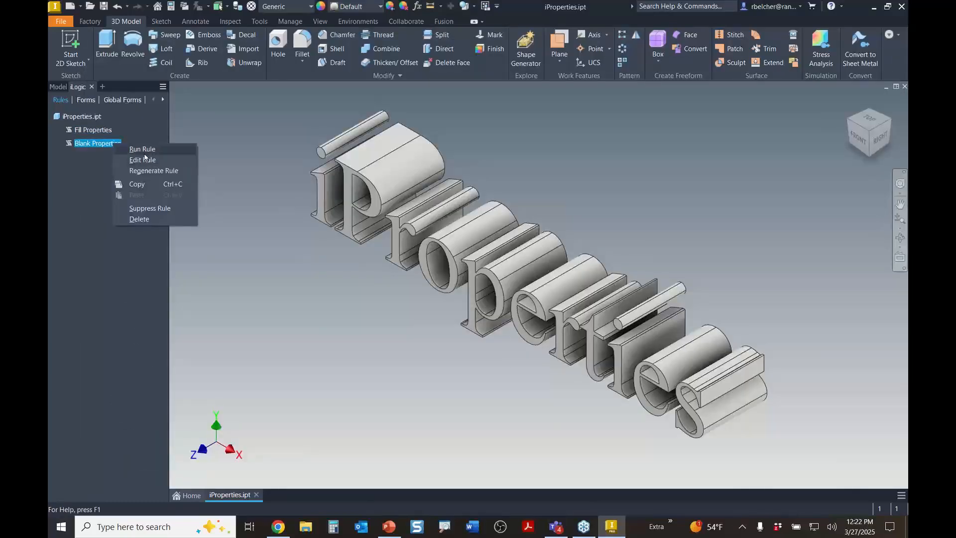
{"action": "left_click", "coordinate": [143, 159]}
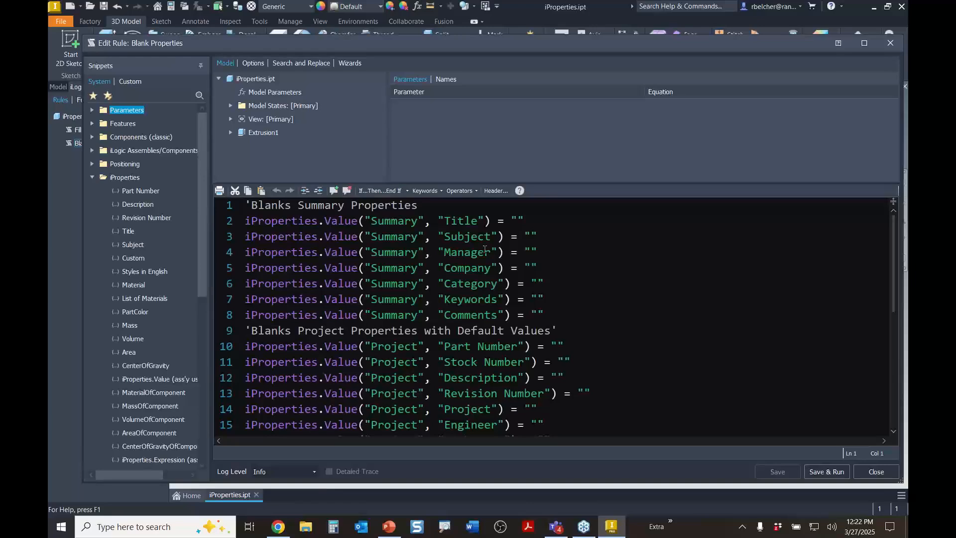
{"action": "left_click", "coordinate": [871, 471]}
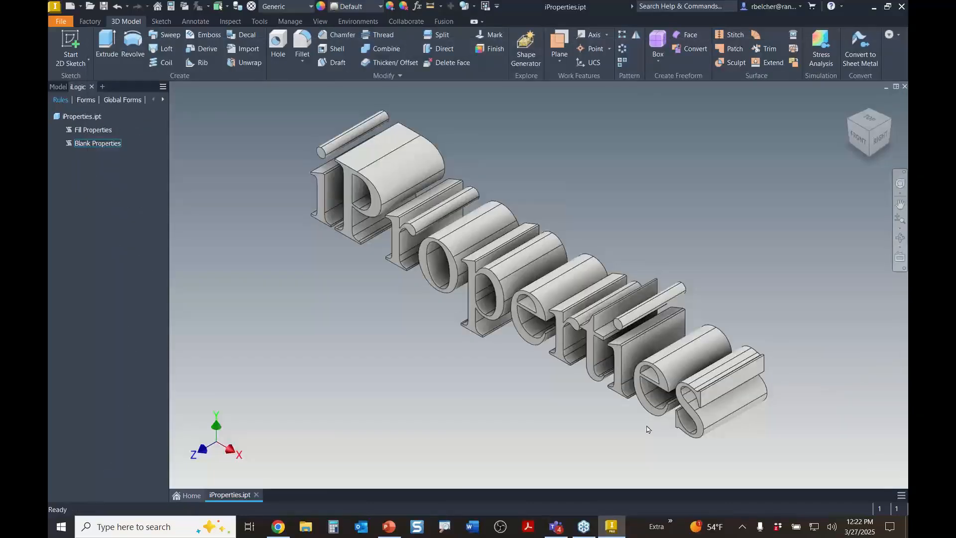
Close iProperties.ipt without saving, and switch to the PowerPoint slide show to advance to the slide on setting an iProperty to pre-established levels
{"action": "left_click", "coordinate": [905, 86]}
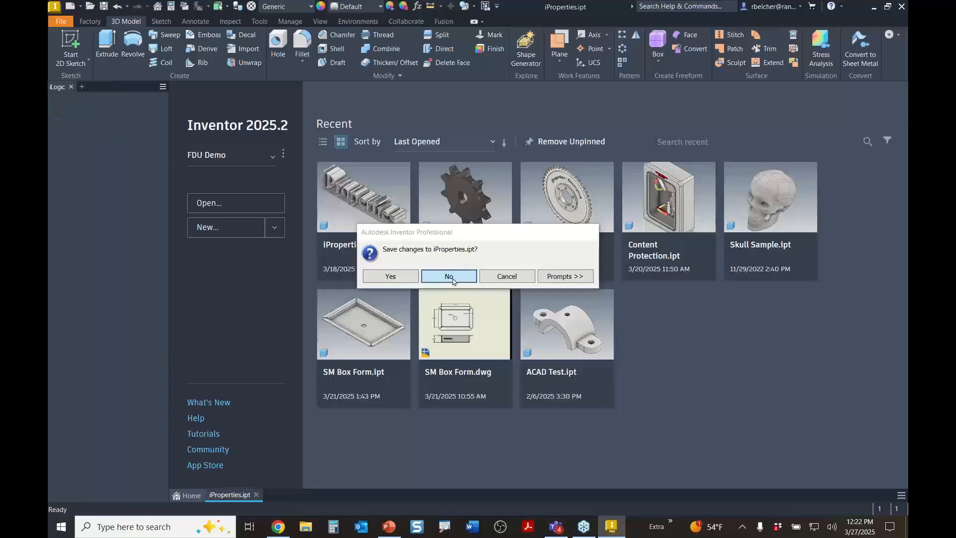
{"action": "left_click", "coordinate": [449, 276]}
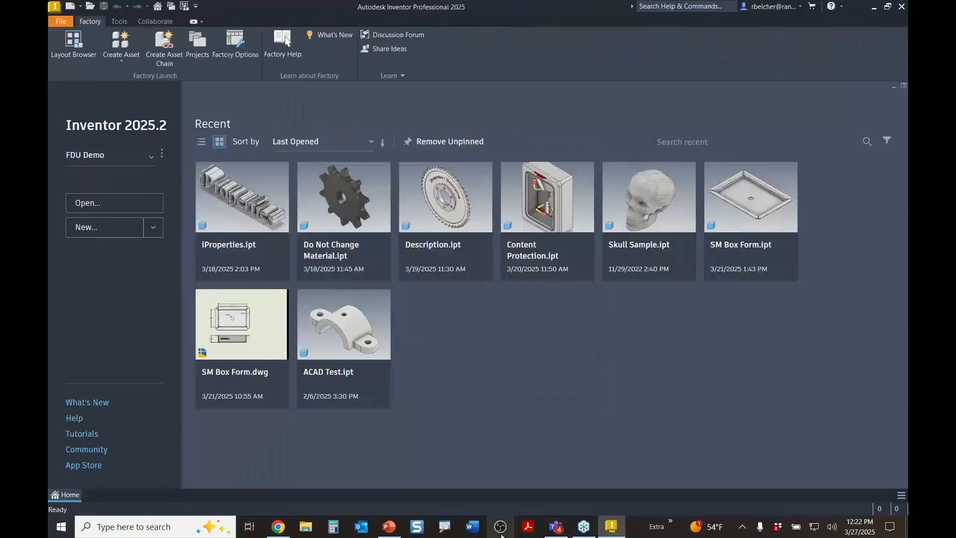
{"action": "left_click", "coordinate": [609, 524]}
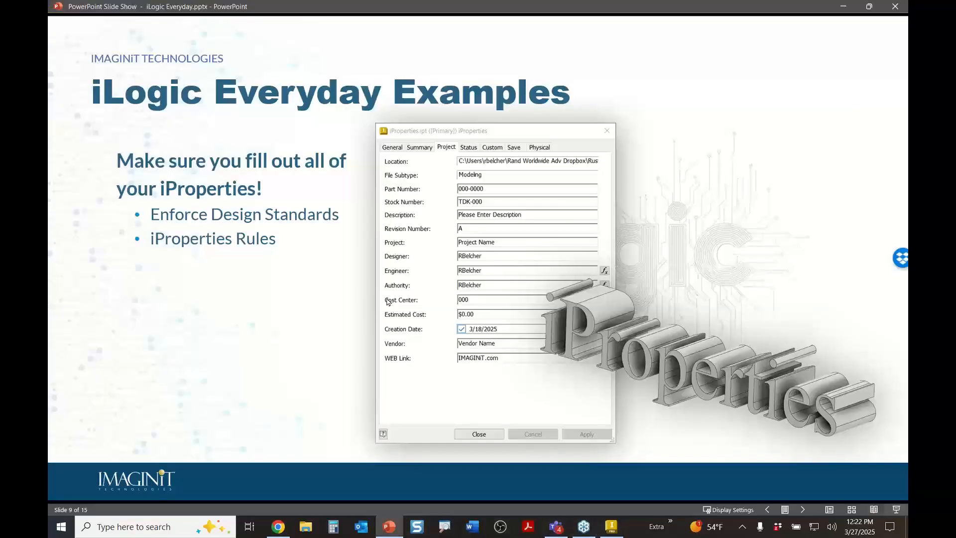
{"action": "left_click", "coordinate": [292, 269]}
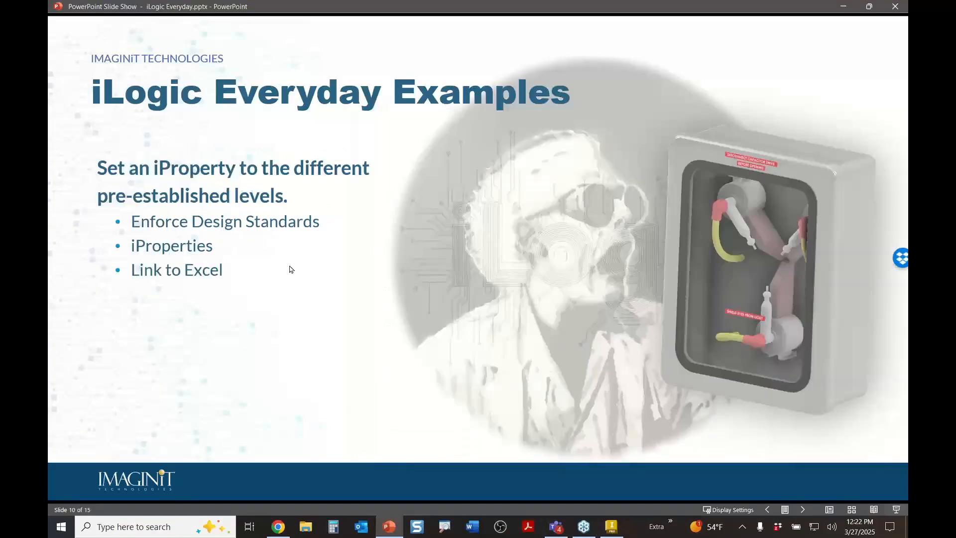
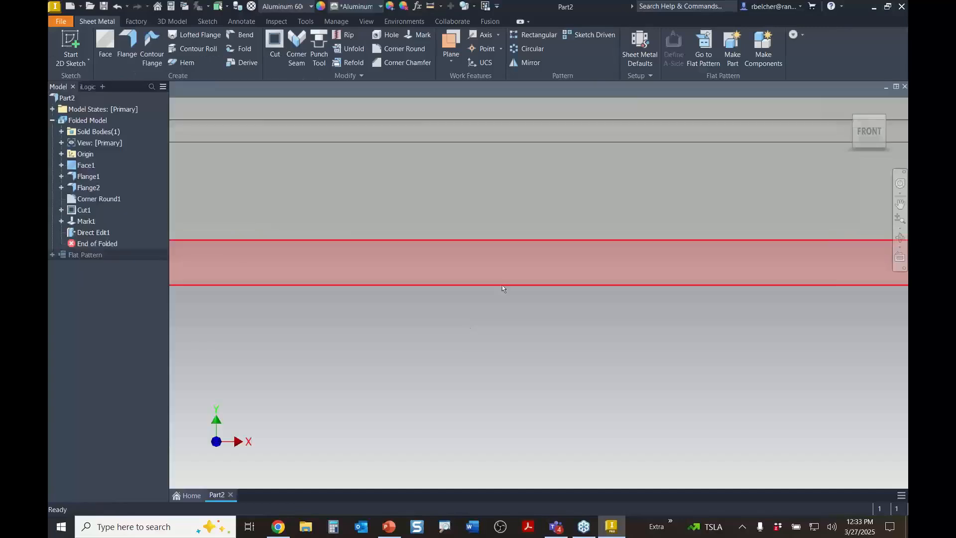
Examine the stencil text marked on the front wall of the sheet metal box, and return to the isometric home view
{"action": "scroll", "coordinate": [422, 308], "scroll_direction": "up", "scroll_amount": 8}
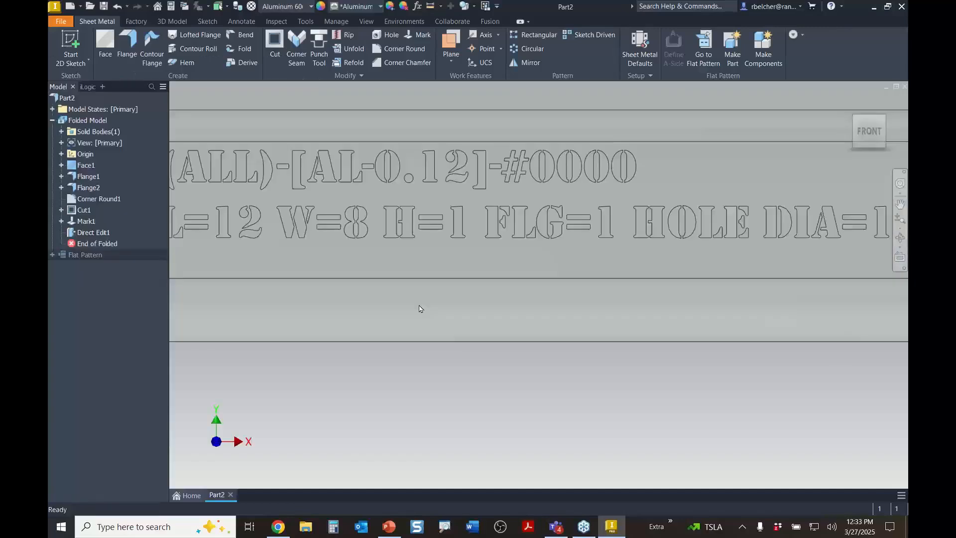
{"action": "middle_click_drag", "start_coordinate": [421, 308], "coordinate": [475, 348]}
{"action": "scroll", "coordinate": [496, 345], "scroll_direction": "down", "scroll_amount": 3}
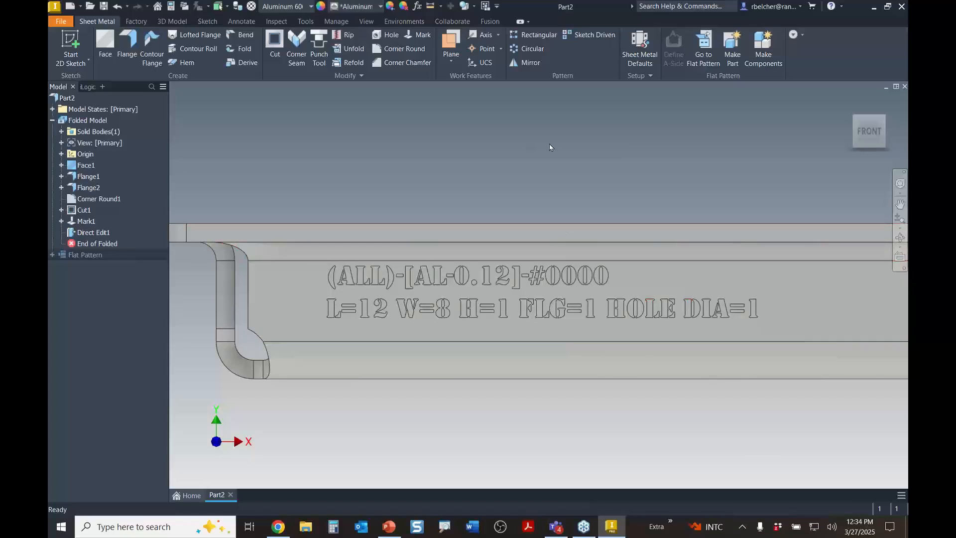
{"action": "left_click", "coordinate": [850, 106]}
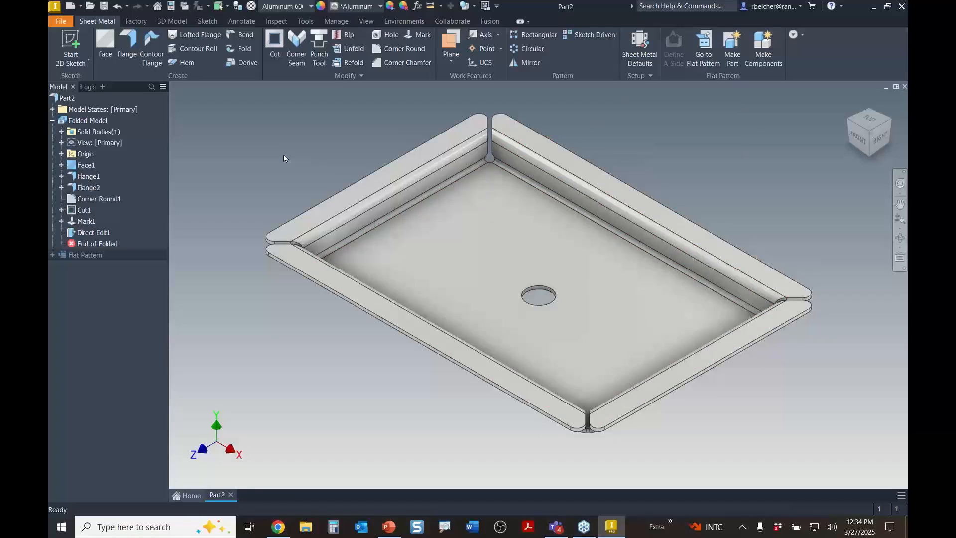
Look over the box's iLogic rules and forms, and open its Parameters dialog enlarged to show the whole list
{"action": "left_click", "coordinate": [88, 87]}
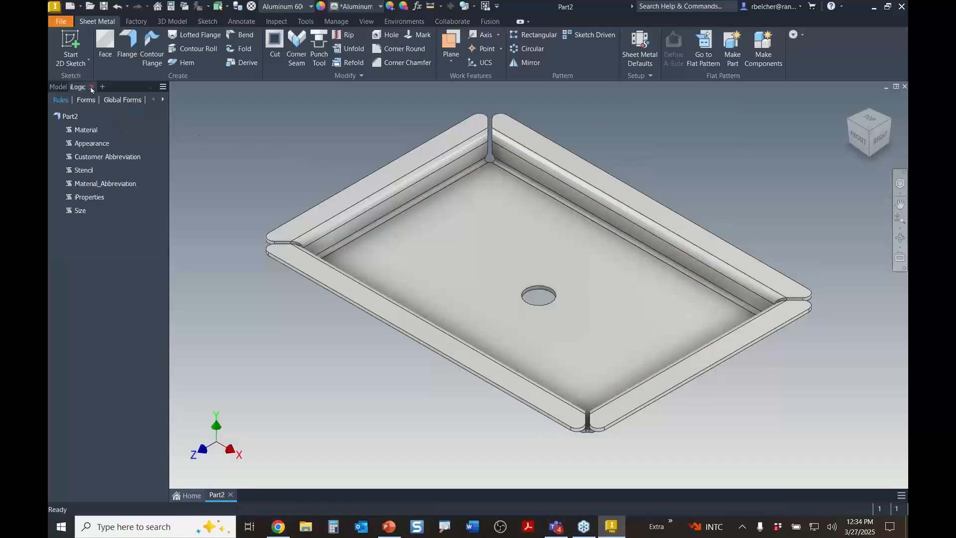
{"action": "left_click", "coordinate": [86, 100]}
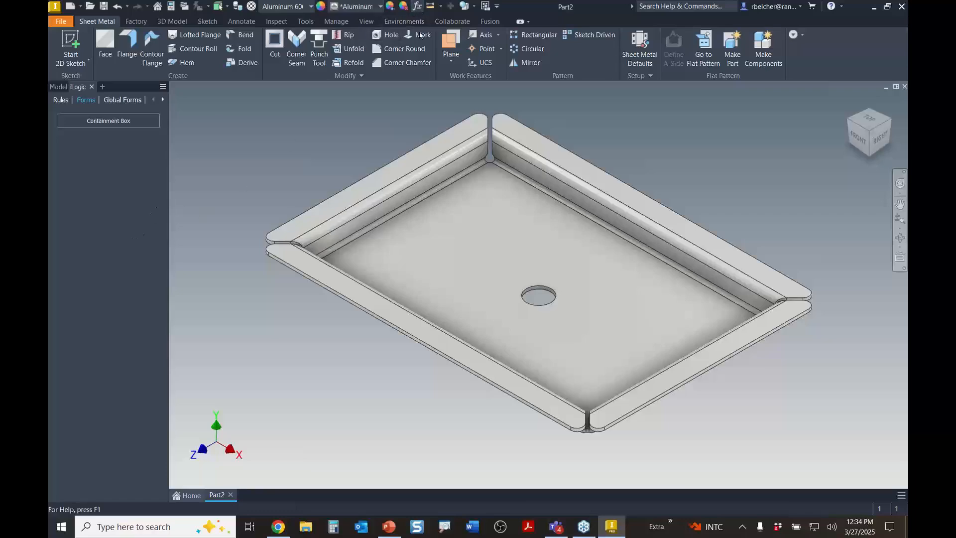
{"action": "left_click", "coordinate": [418, 6]}
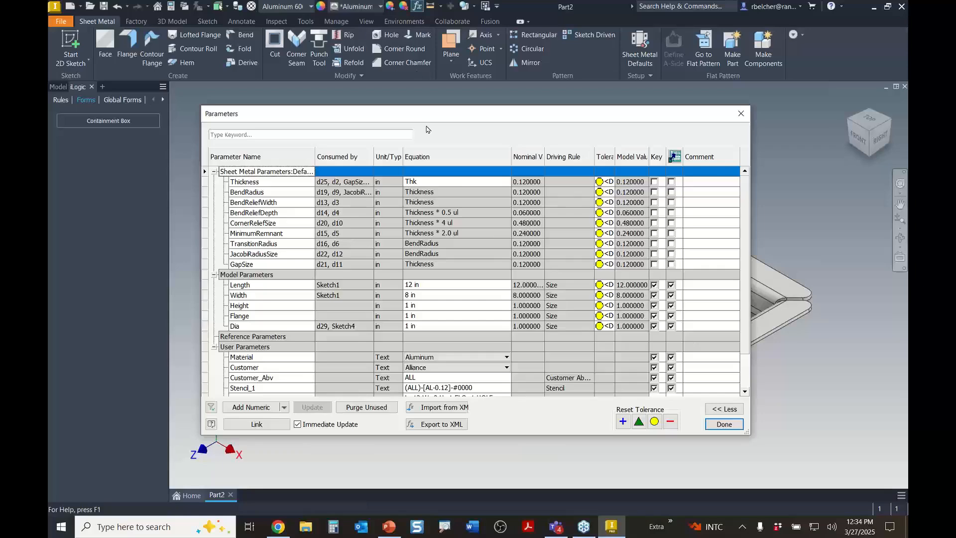
{"action": "left_click_drag", "start_coordinate": [426, 114], "coordinate": [397, 50]}
{"action": "left_click_drag", "start_coordinate": [463, 371], "coordinate": [463, 449]}
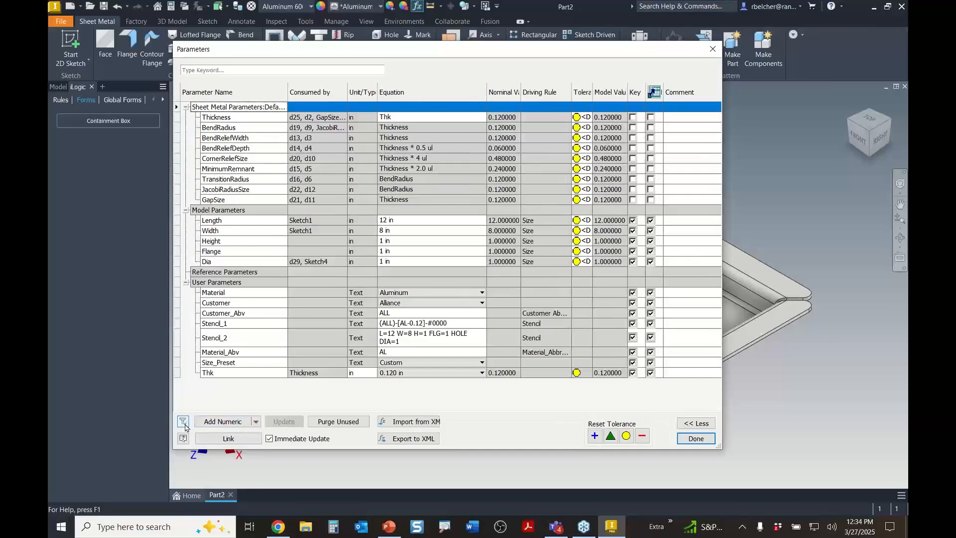
Show all parameters in the Parameters dialog and examine the model, reference and user parameters
{"action": "left_click", "coordinate": [183, 422]}
{"action": "left_click", "coordinate": [199, 440]}
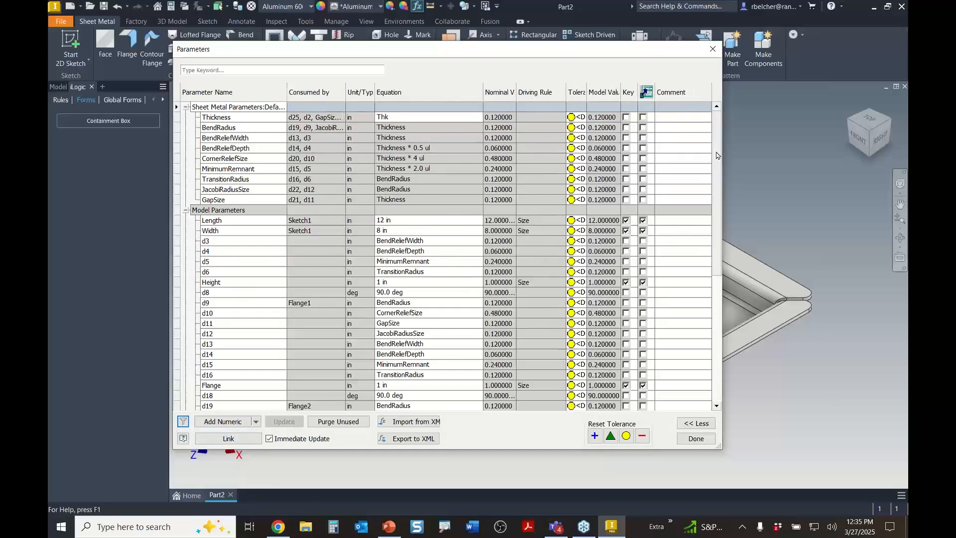
{"action": "scroll", "coordinate": [707, 209], "scroll_direction": "down", "scroll_amount": 3}
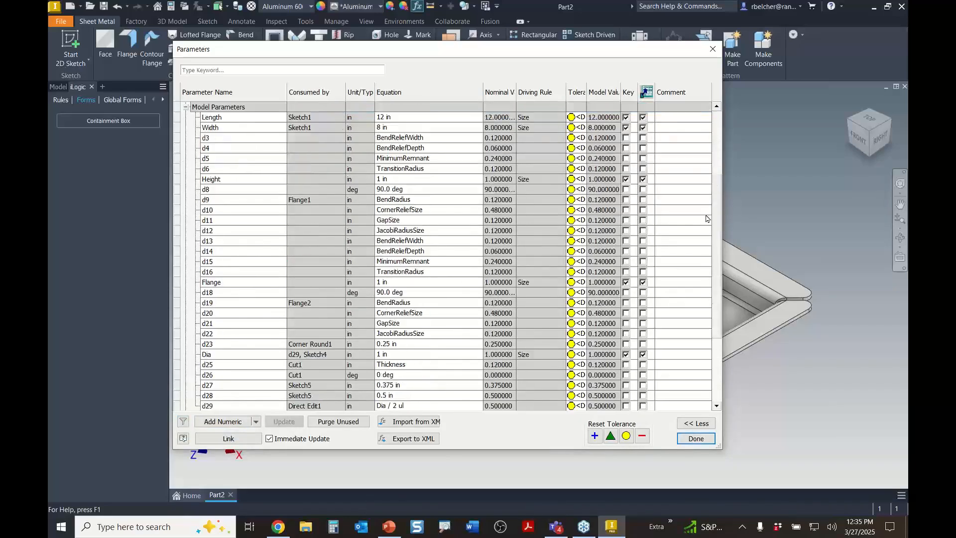
{"action": "scroll", "coordinate": [707, 219], "scroll_direction": "down", "scroll_amount": 3}
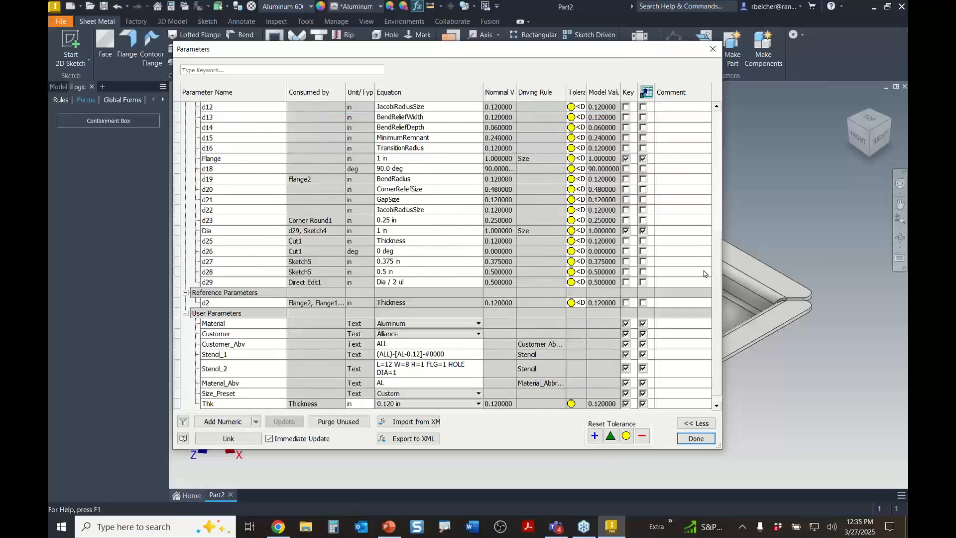
{"action": "scroll", "coordinate": [705, 269], "scroll_direction": "up", "scroll_amount": 6}
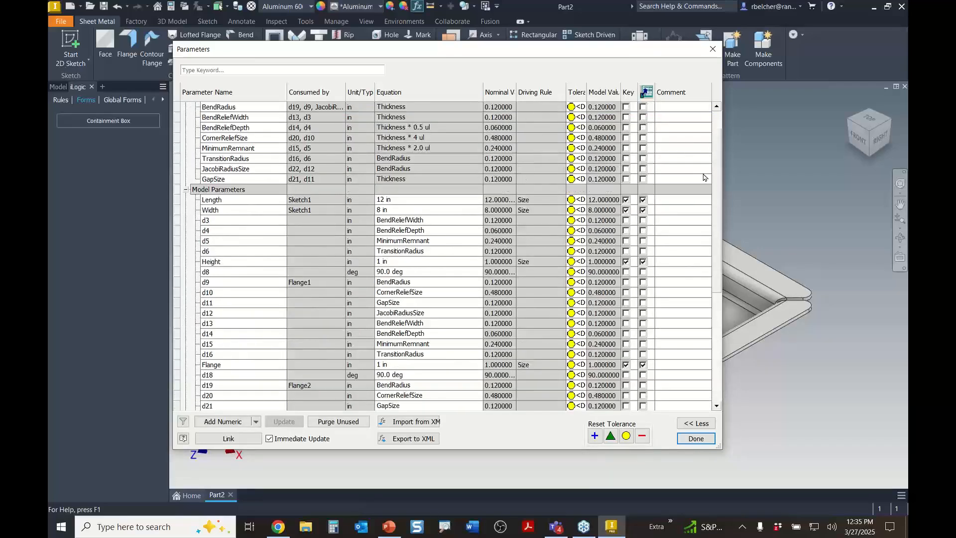
{"action": "scroll", "coordinate": [704, 224], "scroll_direction": "down", "scroll_amount": 6}
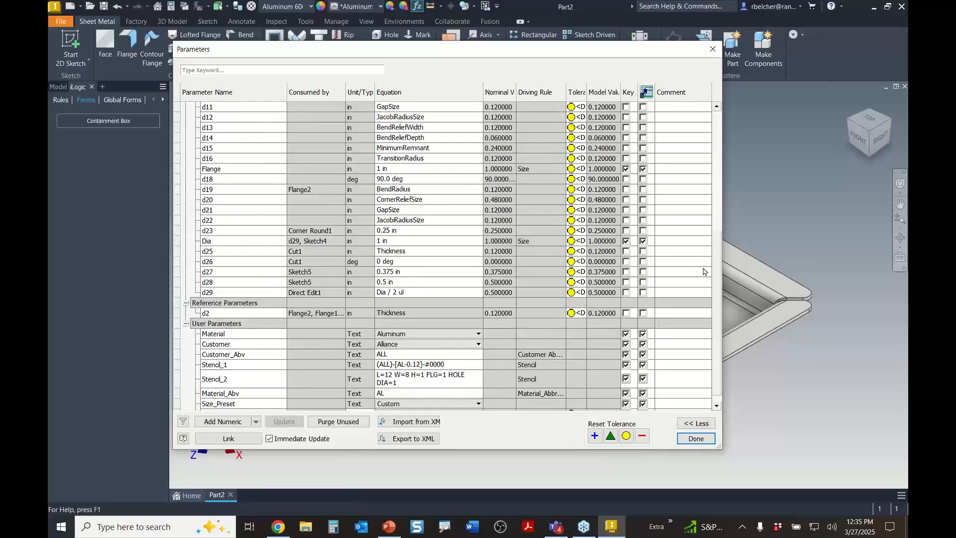
{"action": "scroll", "coordinate": [704, 271], "scroll_direction": "up", "scroll_amount": 6}
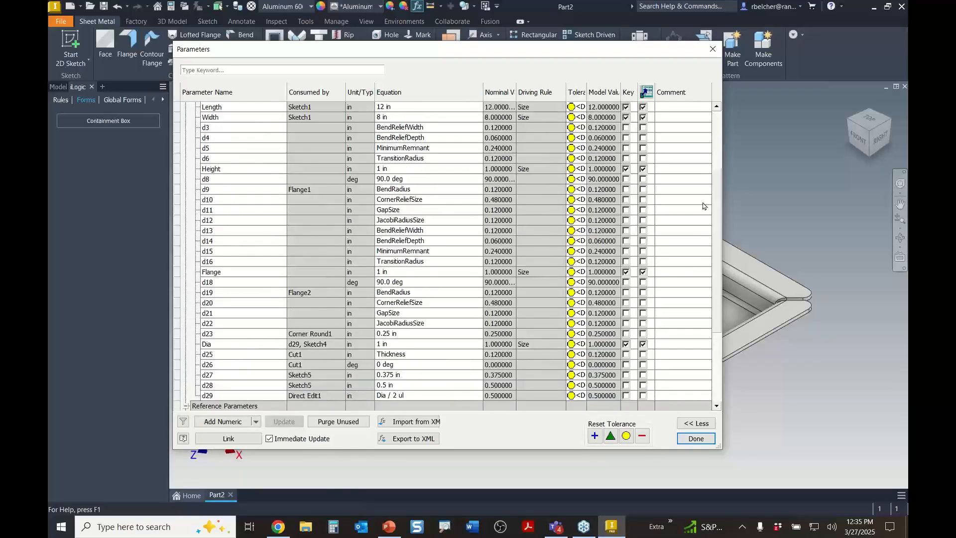
Filter the default-numbered d parameters out of the parameter list and close the Parameters dialog
{"action": "left_click", "coordinate": [183, 422]}
{"action": "left_click", "coordinate": [207, 471]}
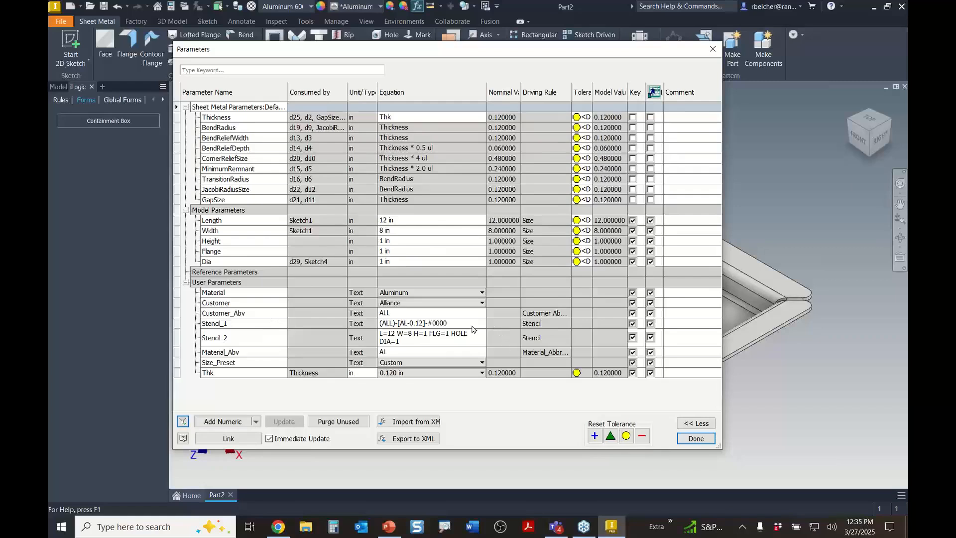
{"action": "left_click", "coordinate": [698, 439]}
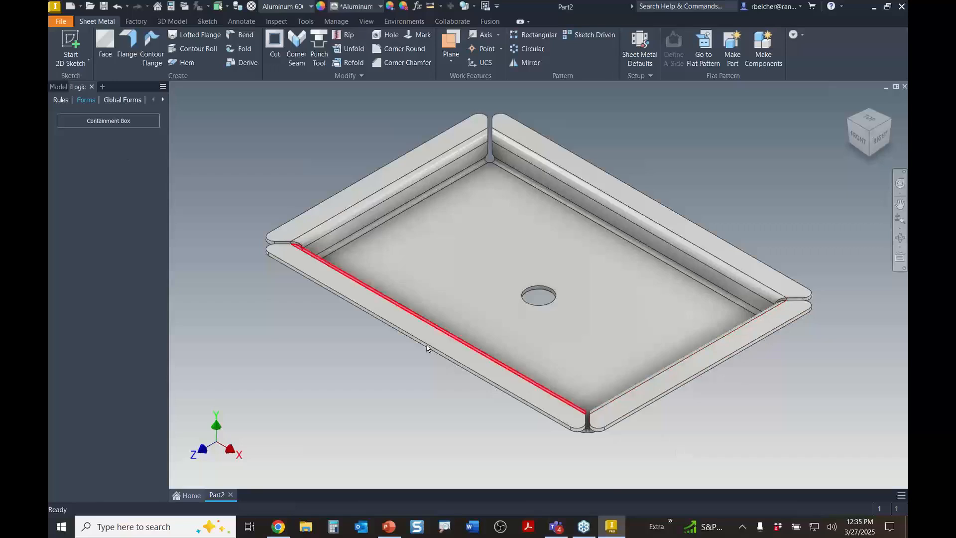
Draft a new iLogic form containing the Length, Width and Height parameters, and discard it without saving
{"action": "right_click", "coordinate": [104, 184]}
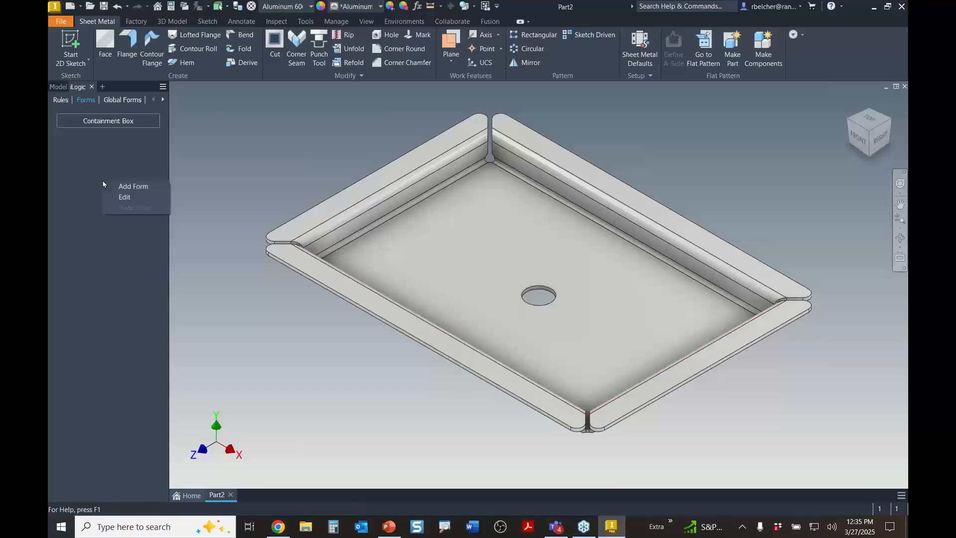
{"action": "left_click", "coordinate": [131, 188]}
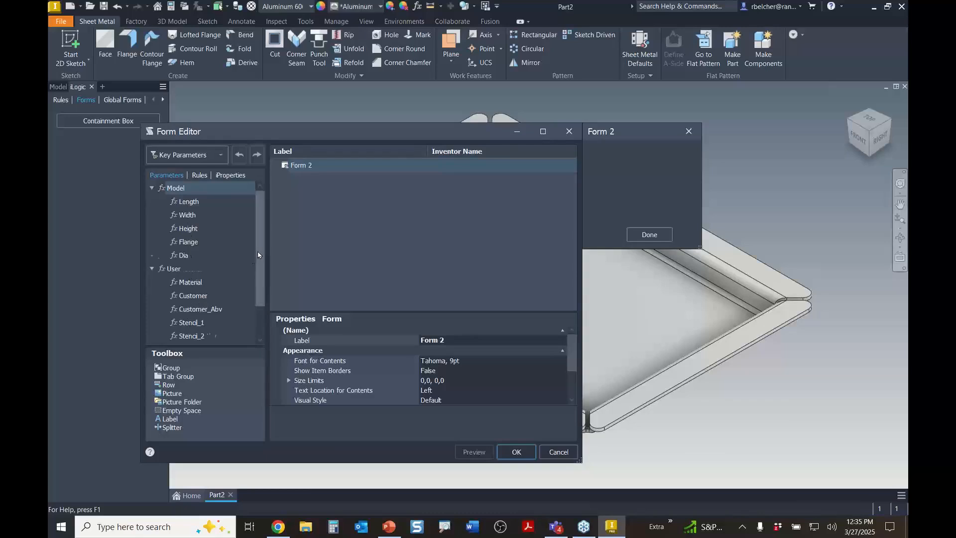
{"action": "left_click_drag", "start_coordinate": [258, 251], "coordinate": [259, 275]}
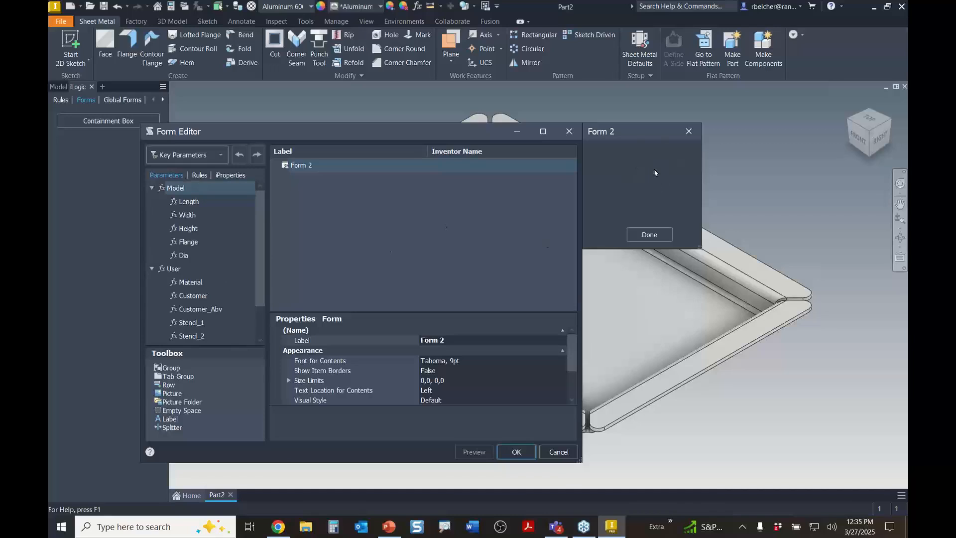
{"action": "left_click_drag", "start_coordinate": [190, 201], "coordinate": [304, 194]}
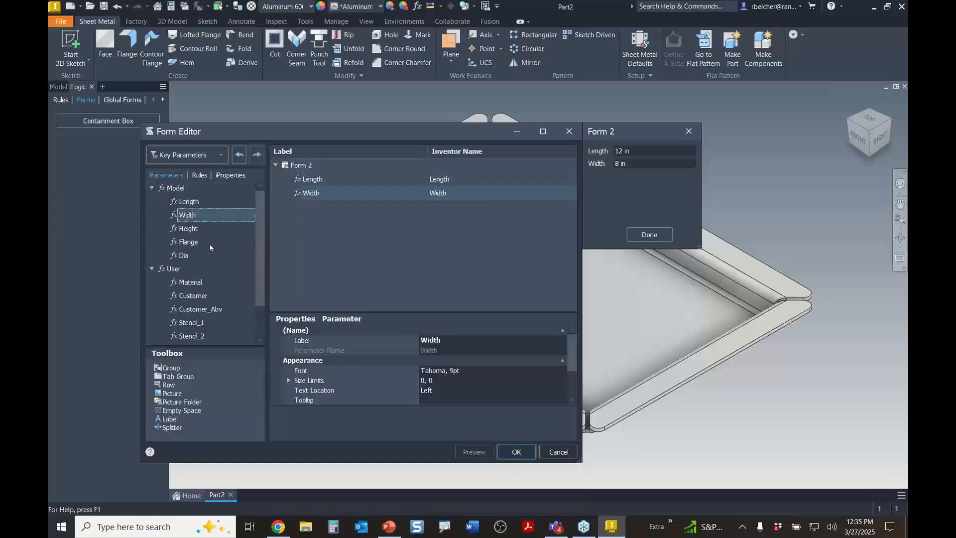
{"action": "left_click_drag", "start_coordinate": [195, 231], "coordinate": [308, 206]}
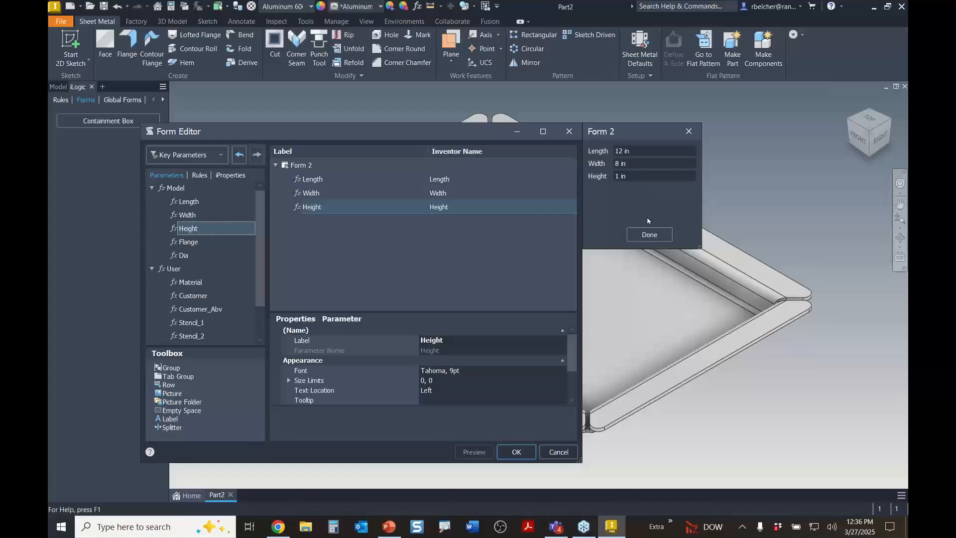
{"action": "left_click", "coordinate": [562, 455]}
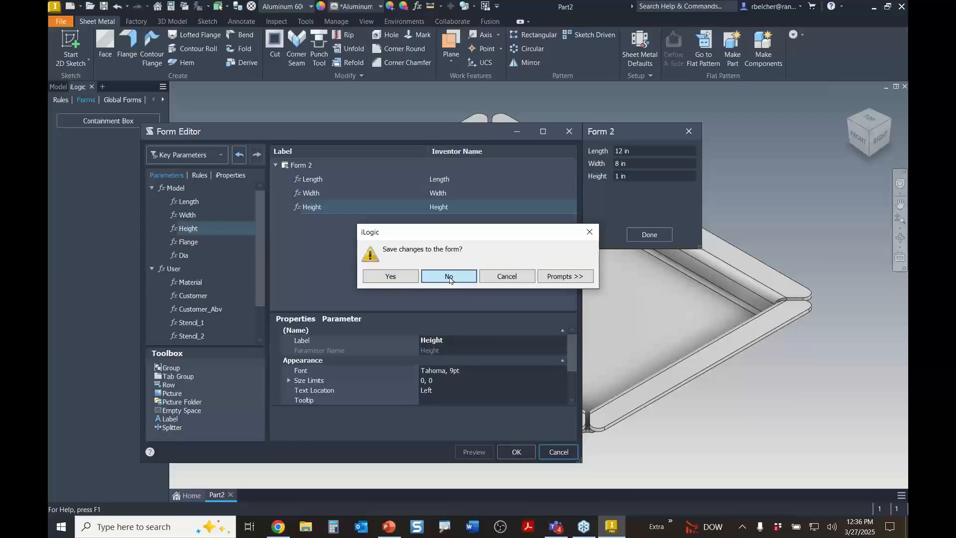
{"action": "left_click", "coordinate": [448, 277]}
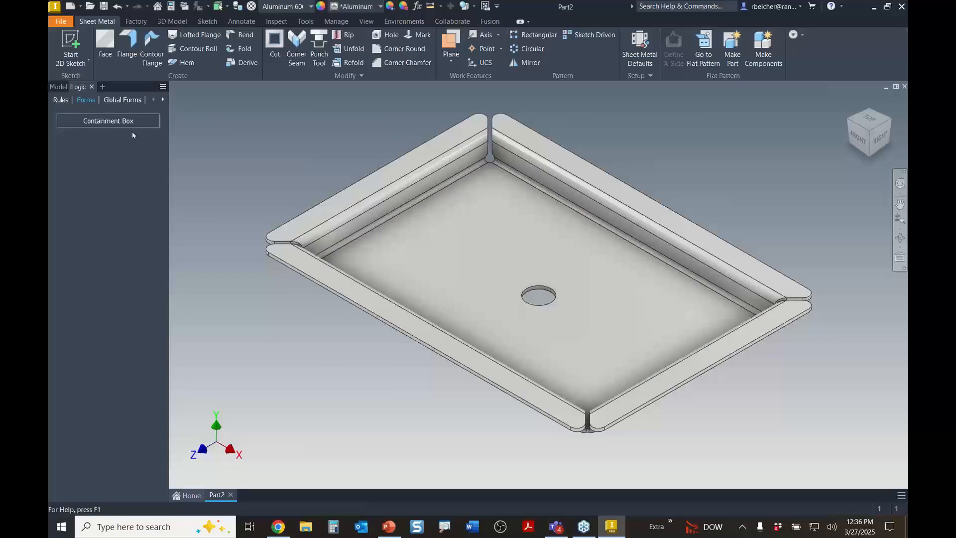
Apply the Medium size preset in the Containment Box form and check the stencil text on the front wall
{"action": "left_click", "coordinate": [124, 124]}
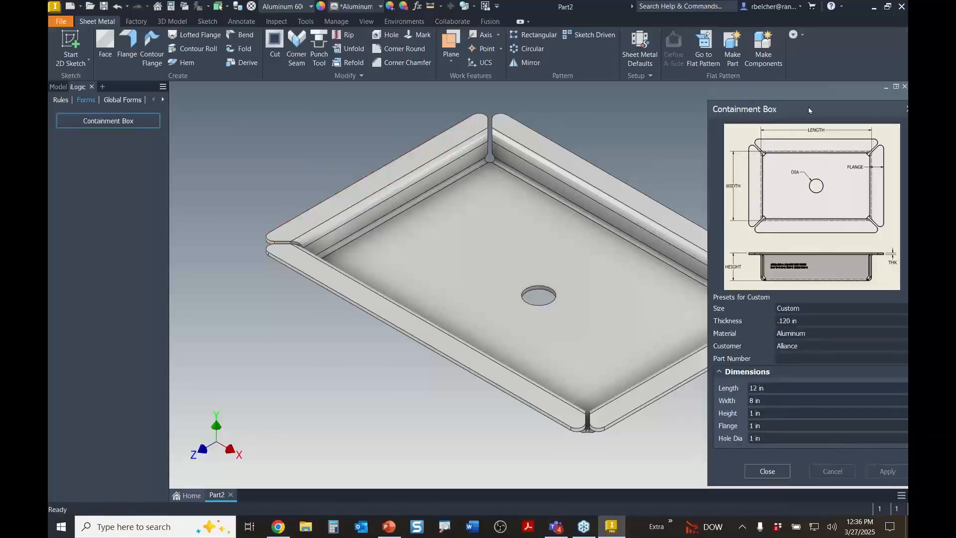
{"action": "left_click_drag", "start_coordinate": [808, 110], "coordinate": [675, 100]}
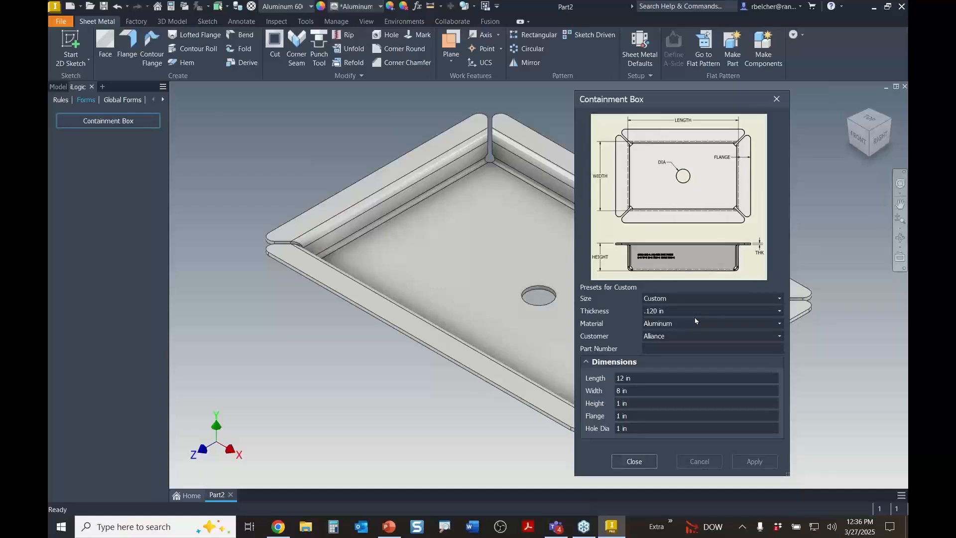
{"action": "left_click", "coordinate": [779, 298]}
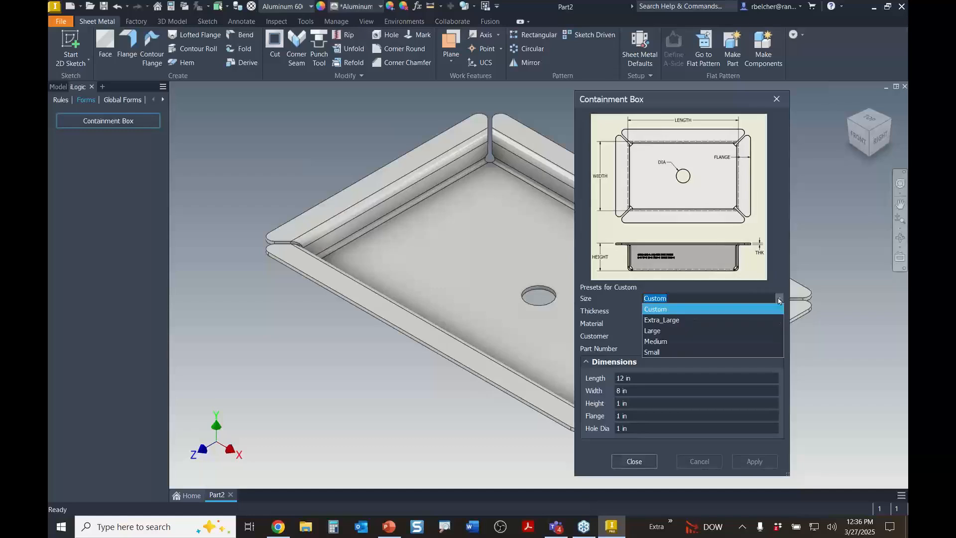
{"action": "left_click", "coordinate": [664, 342]}
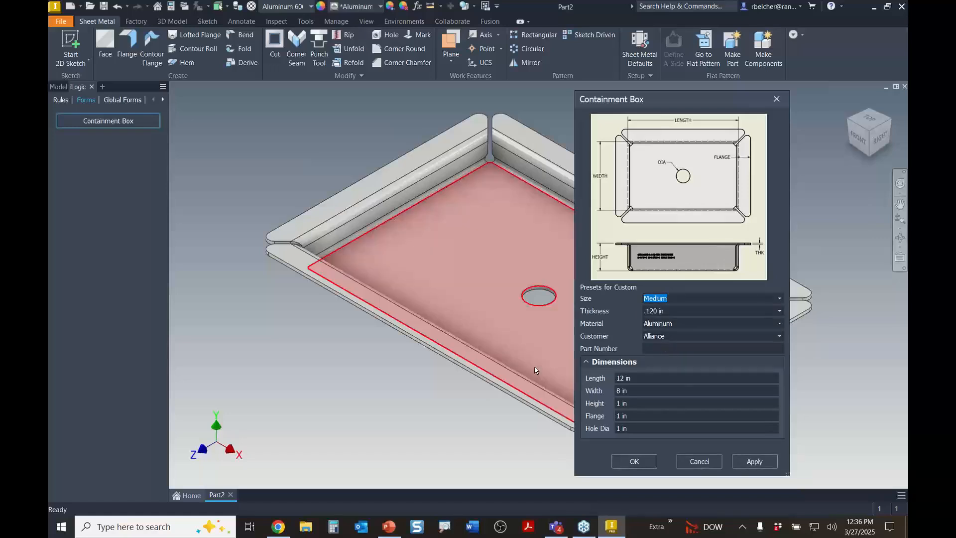
{"action": "left_click", "coordinate": [765, 463]}
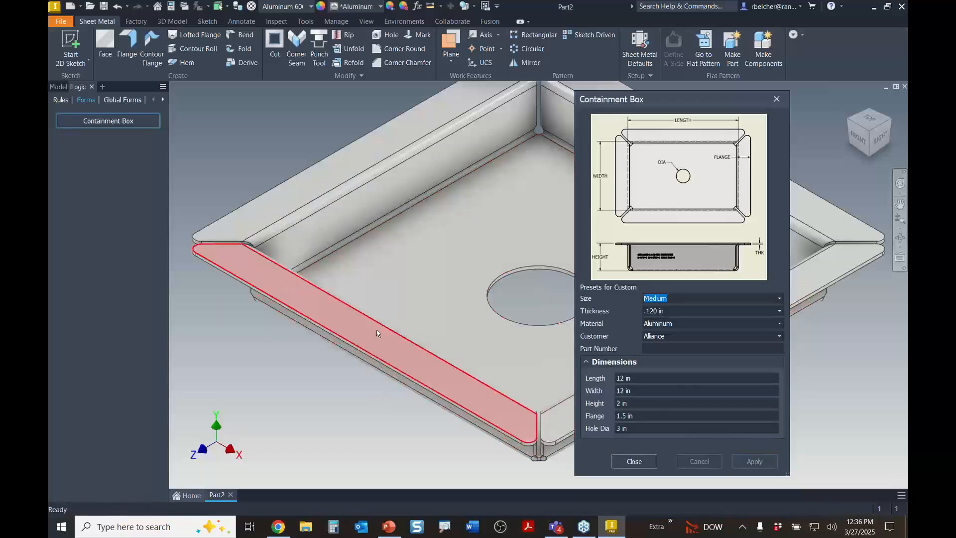
{"action": "middle_click_drag", "start_coordinate": [377, 330], "coordinate": [323, 291], "text": "shift"}
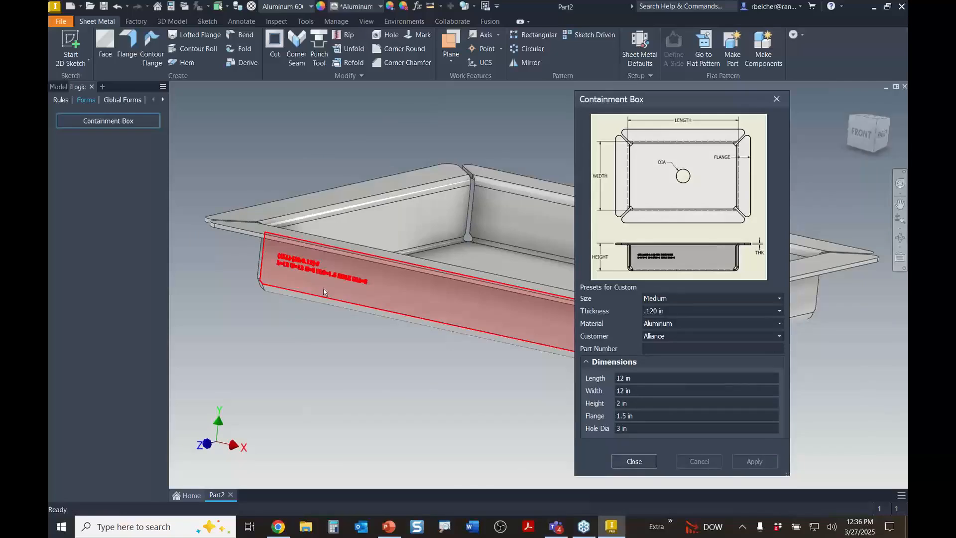
{"action": "scroll", "coordinate": [324, 291], "scroll_direction": "up", "scroll_amount": 5}
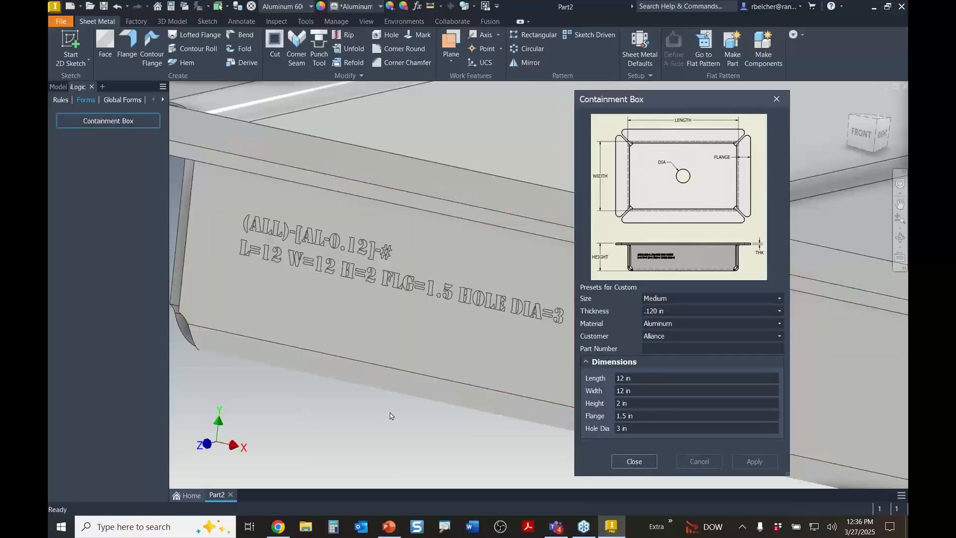
{"action": "scroll", "coordinate": [390, 415], "scroll_direction": "down", "scroll_amount": 5}
{"action": "middle_click_drag", "start_coordinate": [391, 416], "coordinate": [361, 372]}
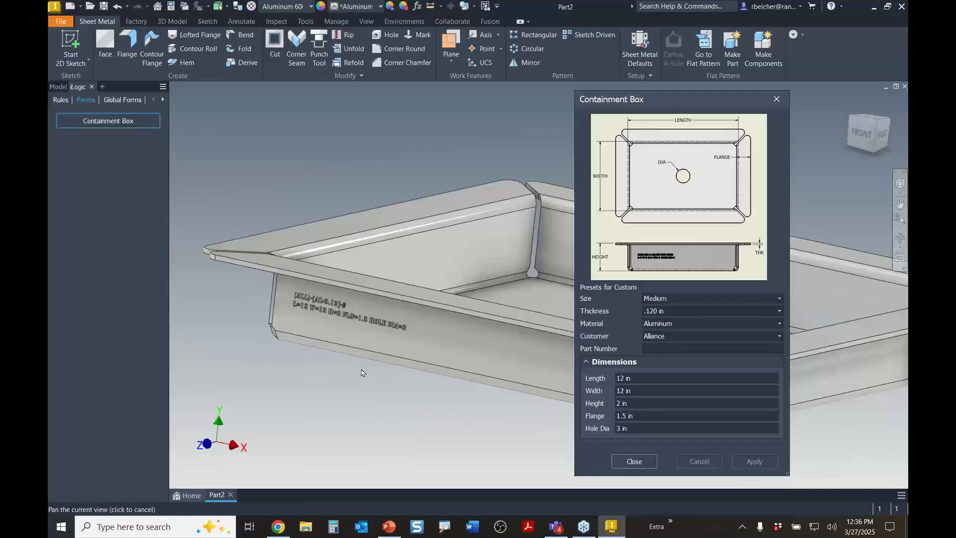
Switch the box size to Custom, apply a length of 18 in, and check the stencil text on the front wall
{"action": "left_click", "coordinate": [778, 298]}
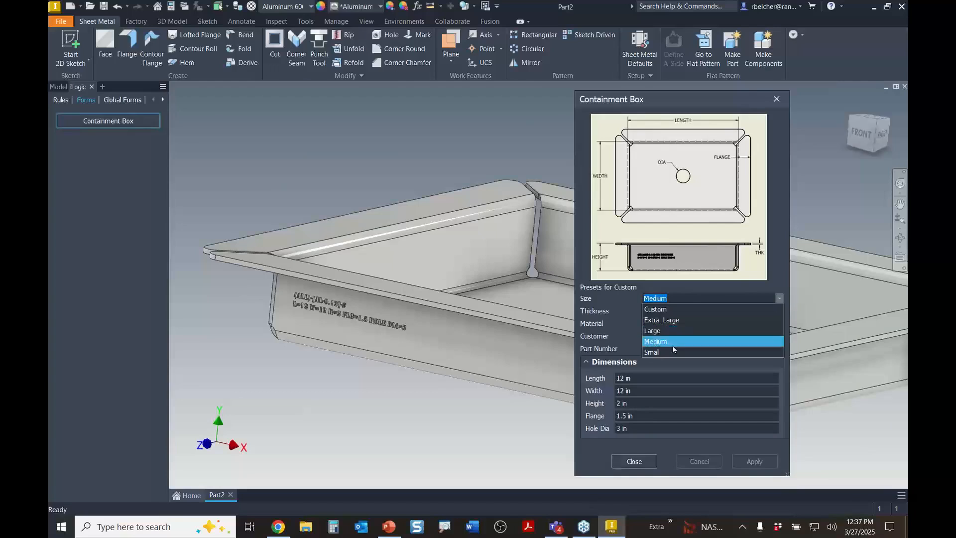
{"action": "left_click", "coordinate": [664, 310]}
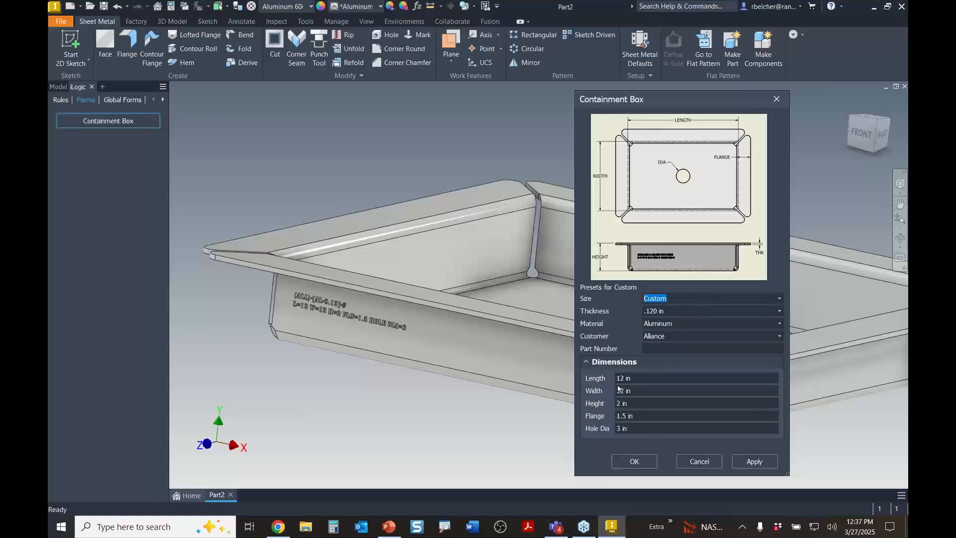
{"action": "left_click", "coordinate": [635, 381]}
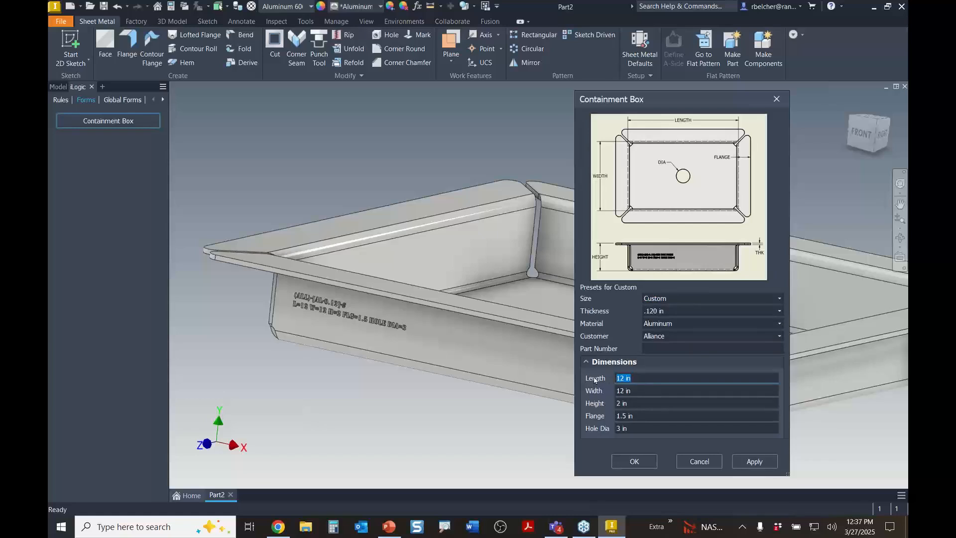
{"action": "type", "text": "18"}
{"action": "left_click", "coordinate": [753, 461]}
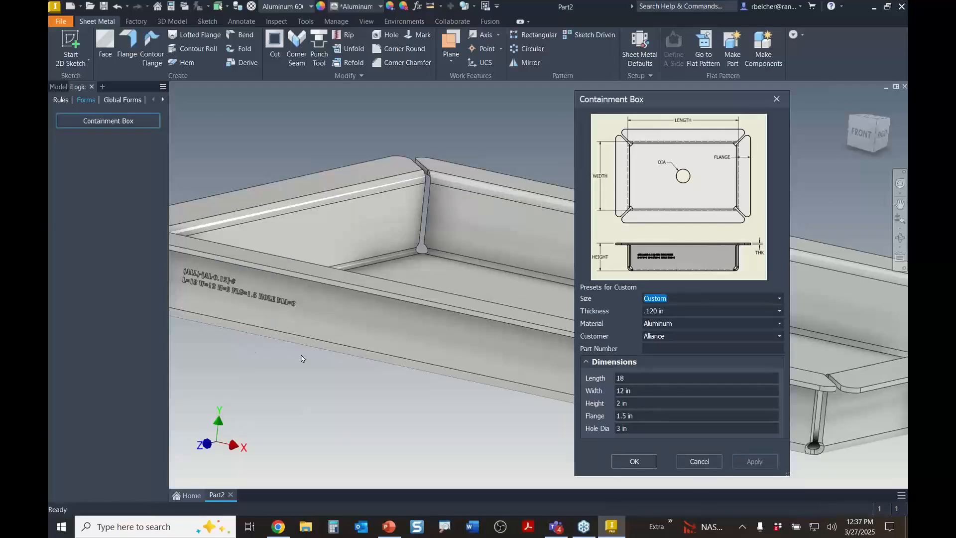
{"action": "scroll", "coordinate": [235, 316], "scroll_direction": "down", "scroll_amount": 6}
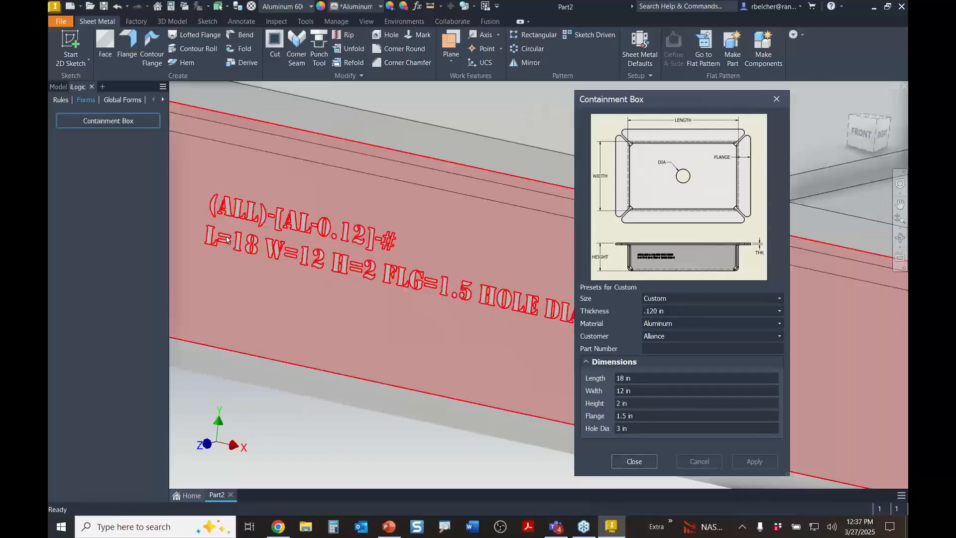
{"action": "scroll", "coordinate": [324, 291], "scroll_direction": "up", "scroll_amount": 2}
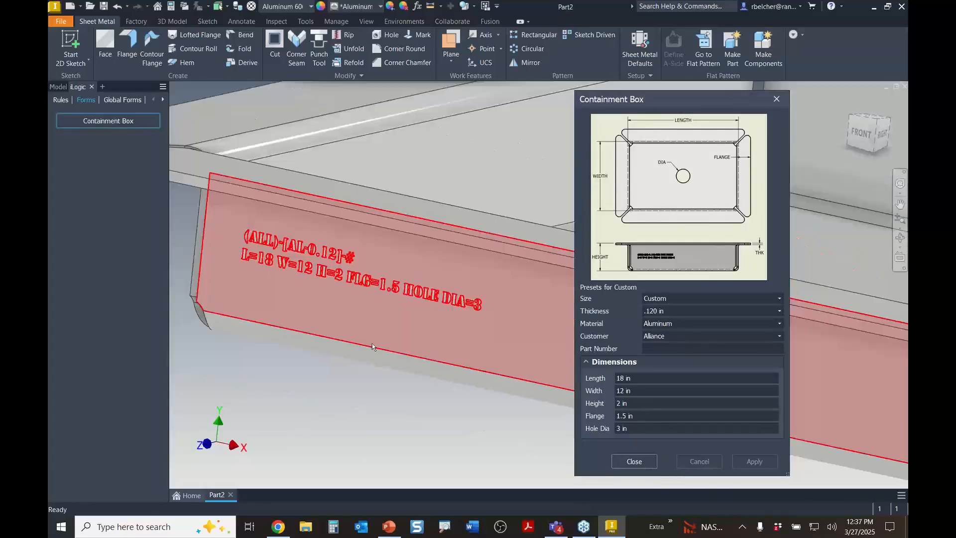
{"action": "scroll", "coordinate": [382, 412], "scroll_direction": "up", "scroll_amount": 2}
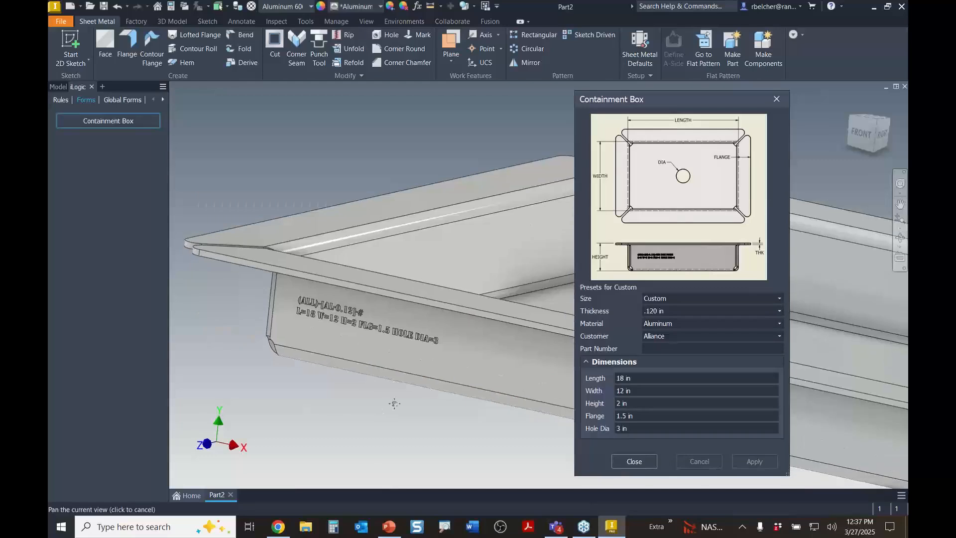
{"action": "middle_click_drag", "start_coordinate": [393, 401], "coordinate": [329, 345]}
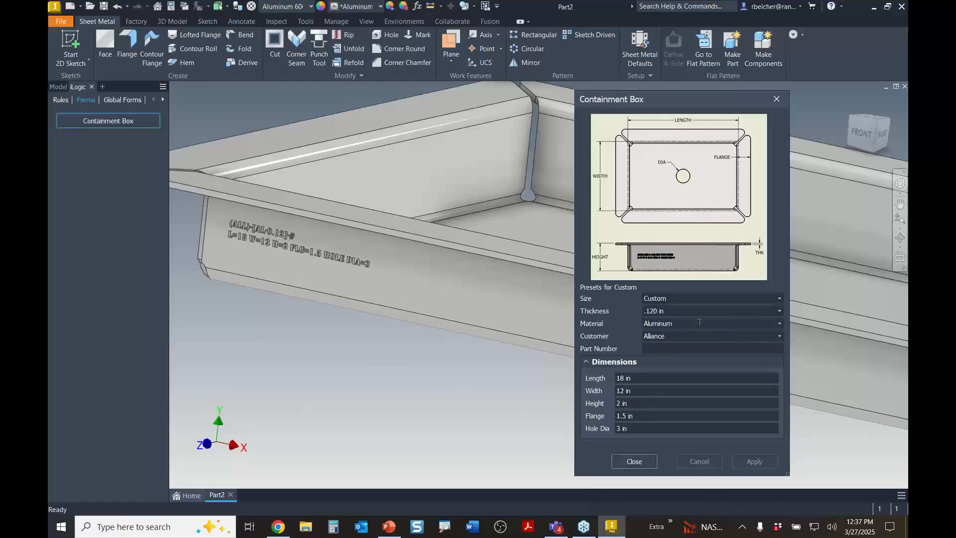
Choose a thickness of .0625 in, Galvanized material and the customer Brown in the Containment Box form
{"action": "left_click", "coordinate": [779, 311]}
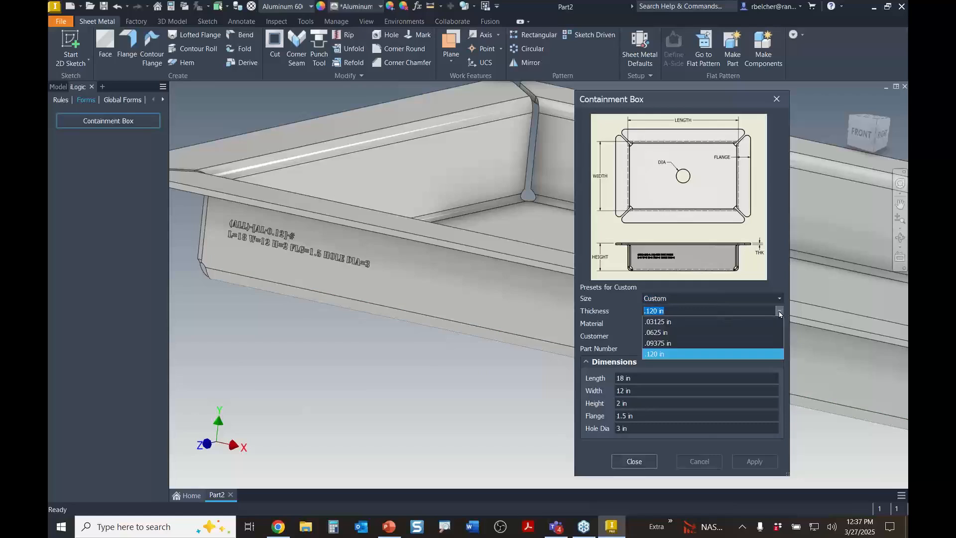
{"action": "left_click", "coordinate": [677, 332]}
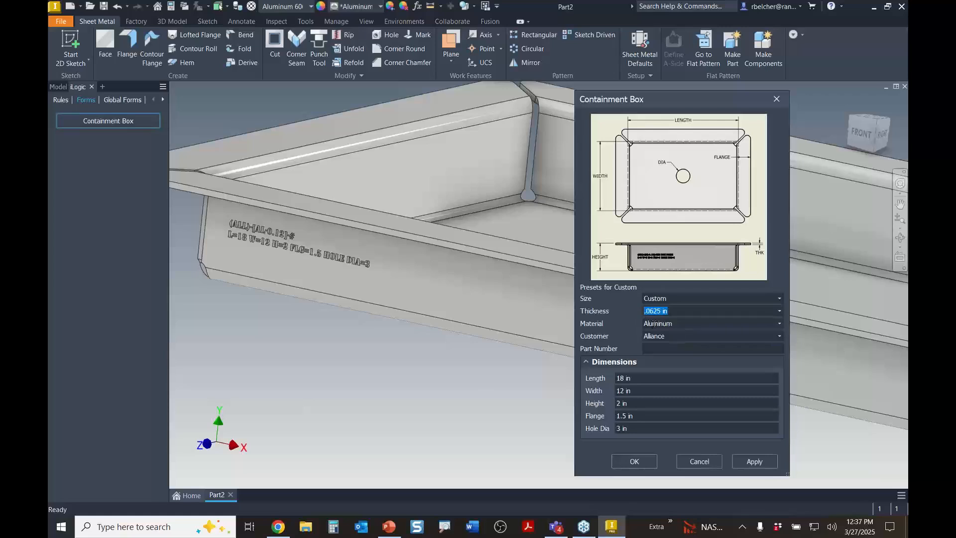
{"action": "left_click", "coordinate": [779, 324]}
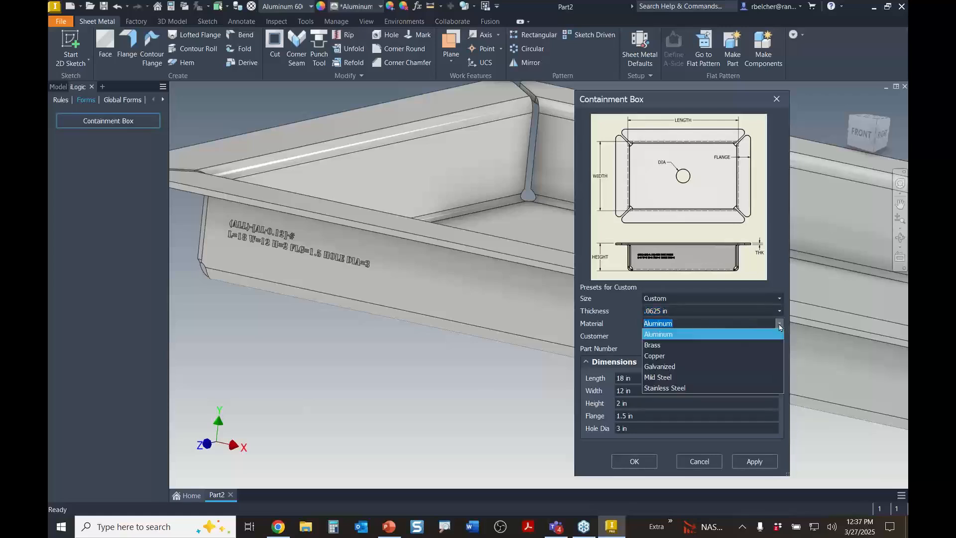
{"action": "left_click", "coordinate": [659, 367]}
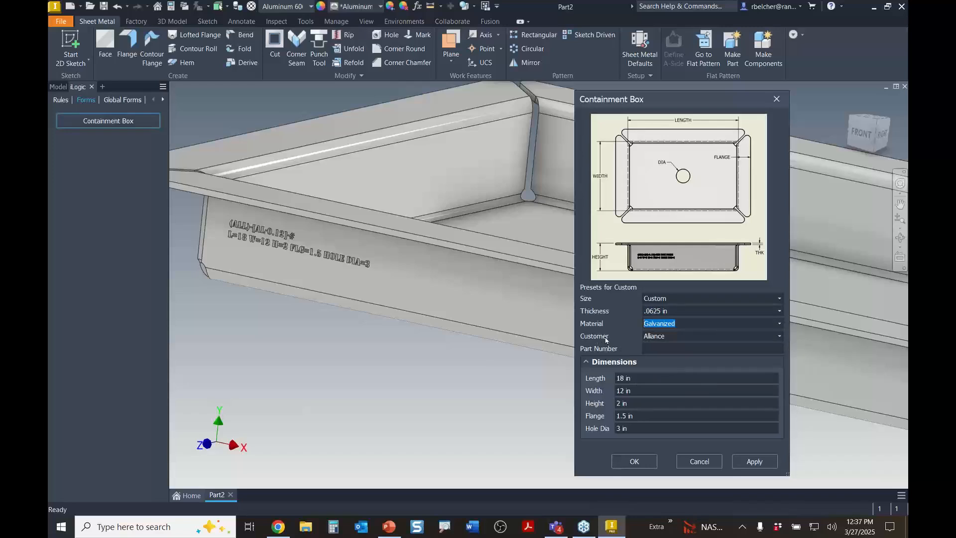
{"action": "left_click", "coordinate": [779, 336]}
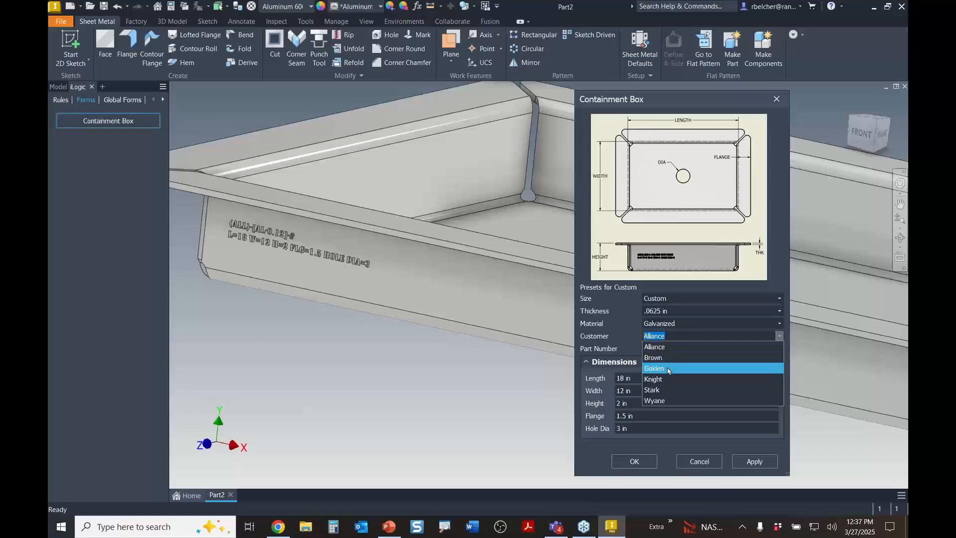
{"action": "left_click", "coordinate": [654, 358]}
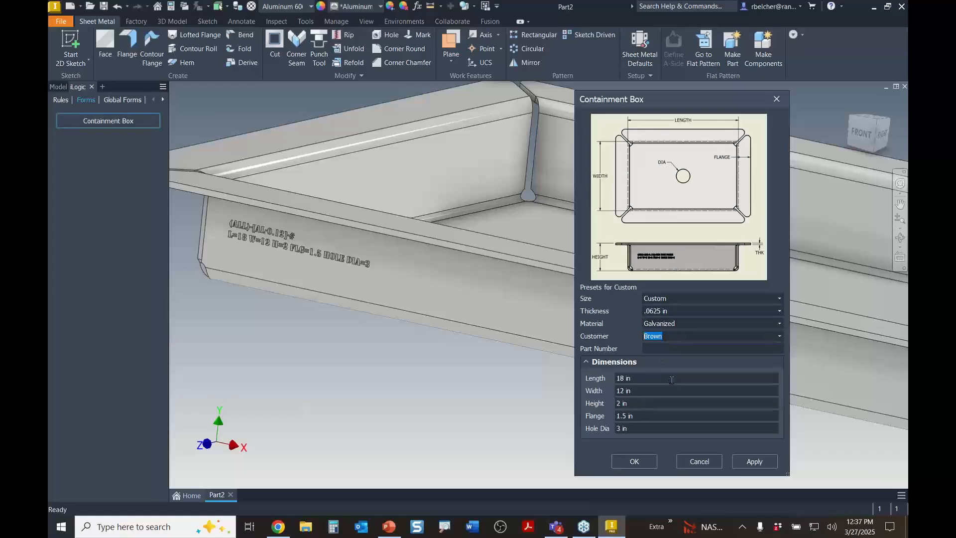
Enter part number 1225, apply the form's changes to the box, and examine the stencil text on the front wall
{"action": "left_click", "coordinate": [660, 349]}
{"action": "type", "text": "1"}
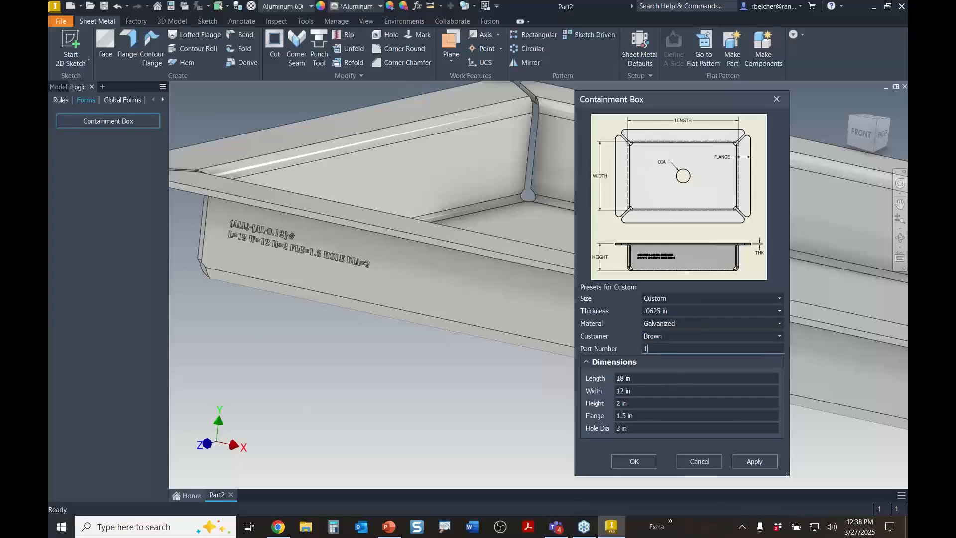
{"action": "type", "text": "225"}
{"action": "left_click", "coordinate": [755, 462]}
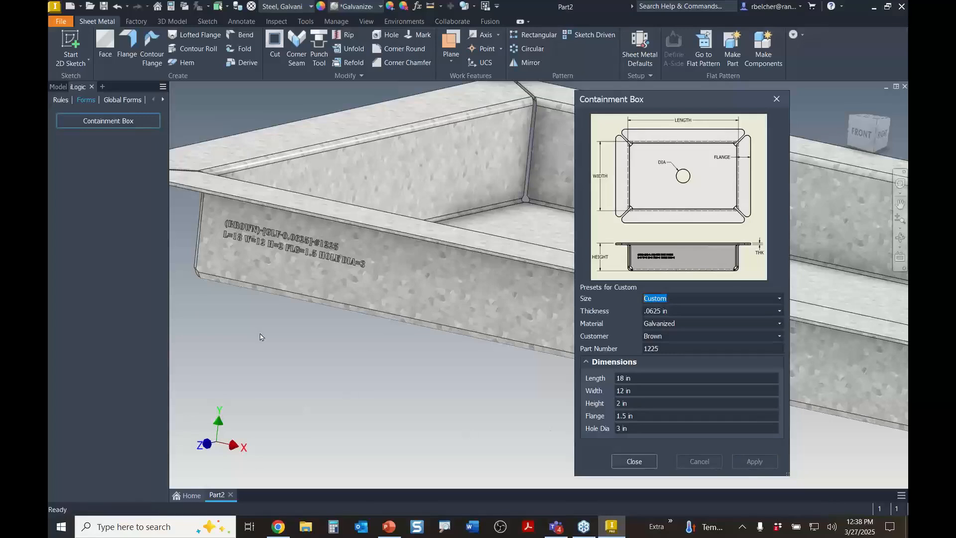
{"action": "middle_click_drag", "start_coordinate": [262, 338], "coordinate": [357, 371]}
{"action": "scroll", "coordinate": [341, 322], "scroll_direction": "up", "scroll_amount": 5}
{"action": "scroll", "coordinate": [356, 372], "scroll_direction": "down", "scroll_amount": 3}
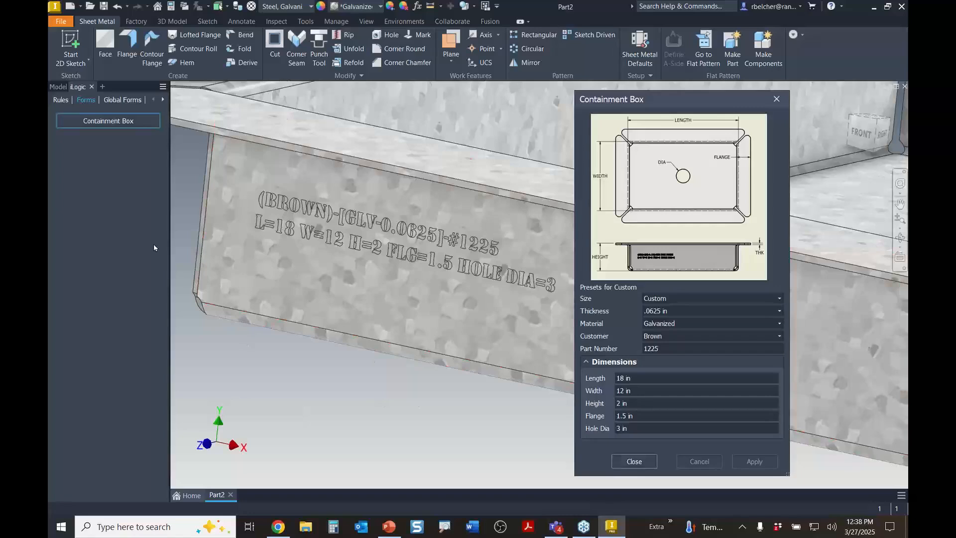
Examine the code of the Material iLogic rule and close it without changes
{"action": "left_click", "coordinate": [60, 99]}
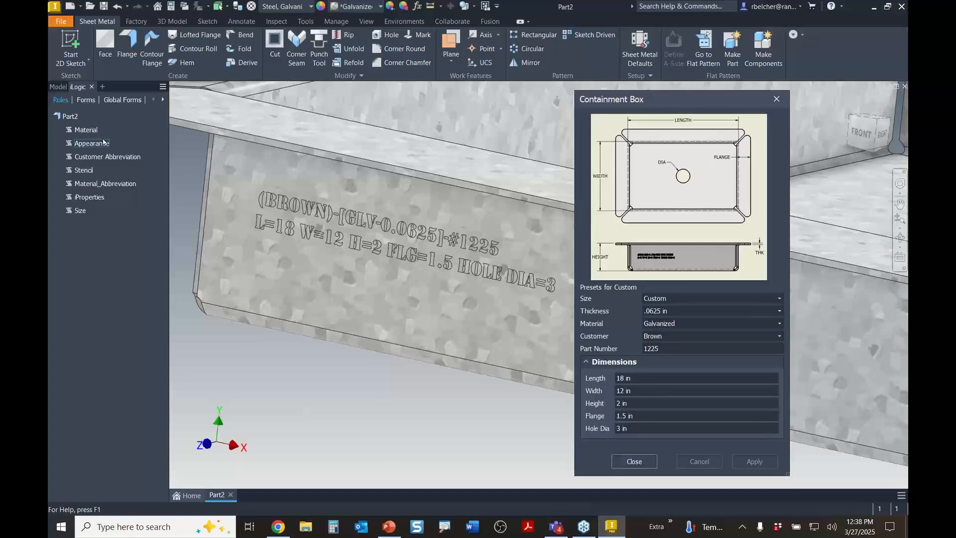
{"action": "double_click", "coordinate": [85, 130]}
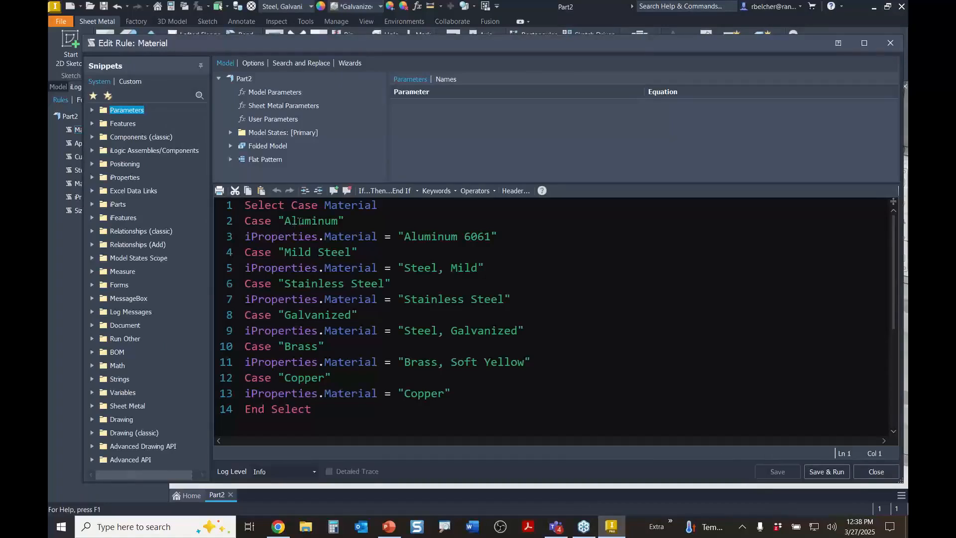
{"action": "mouse_move", "coordinate": [340, 240]}
{"action": "left_click", "coordinate": [890, 42]}
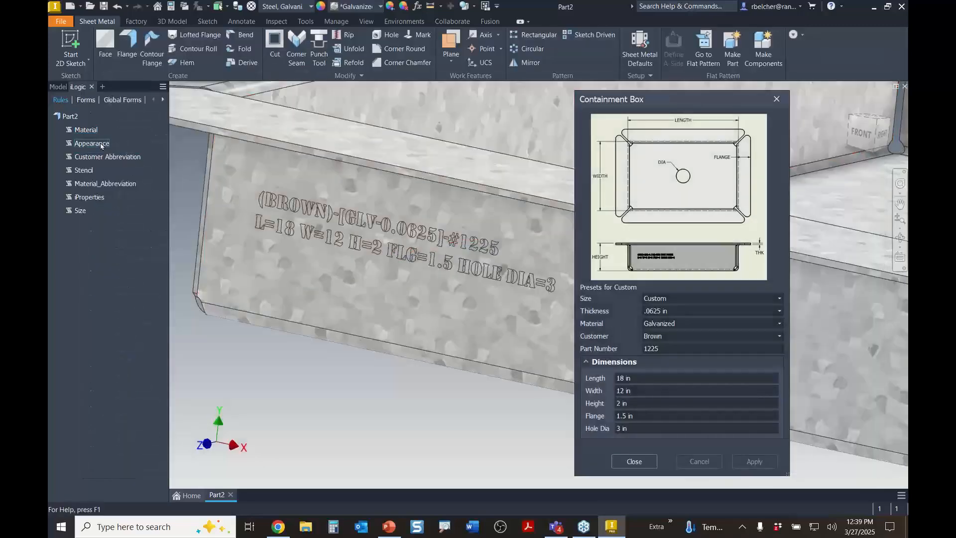
Examine the code of the Appearance and Customer Abbreviation iLogic rules, closing each without changes
{"action": "right_click", "coordinate": [102, 145]}
{"action": "left_click", "coordinate": [152, 147]}
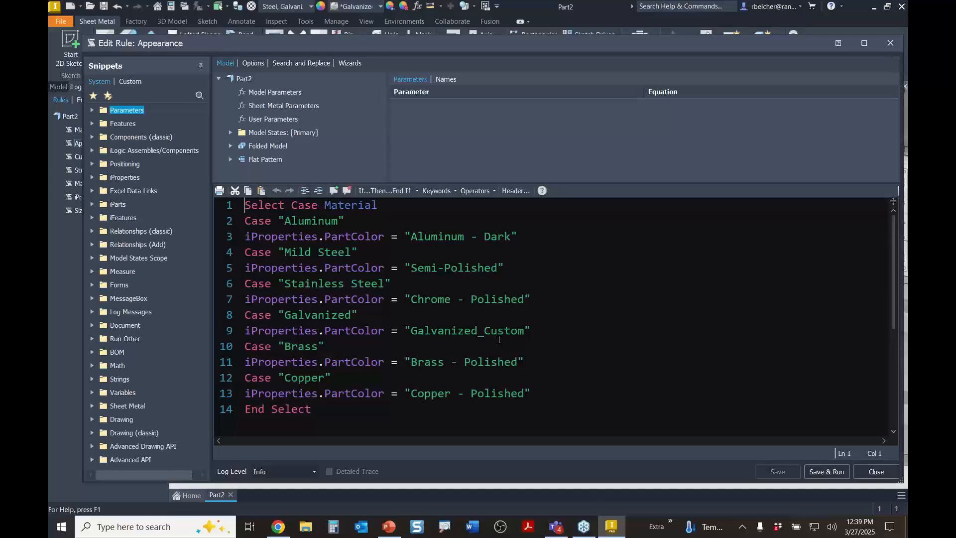
{"action": "left_click", "coordinate": [872, 475]}
{"action": "double_click", "coordinate": [118, 158]}
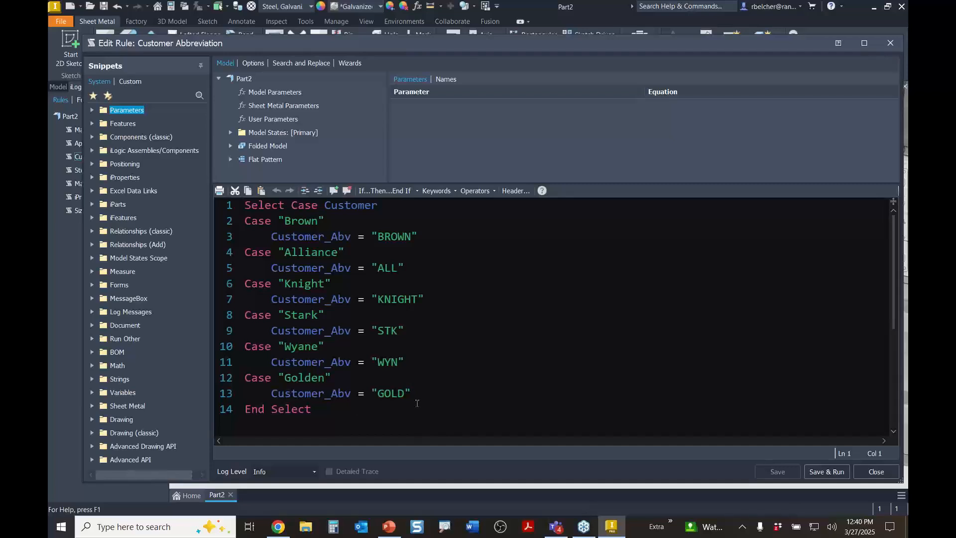
{"action": "left_click", "coordinate": [876, 472]}
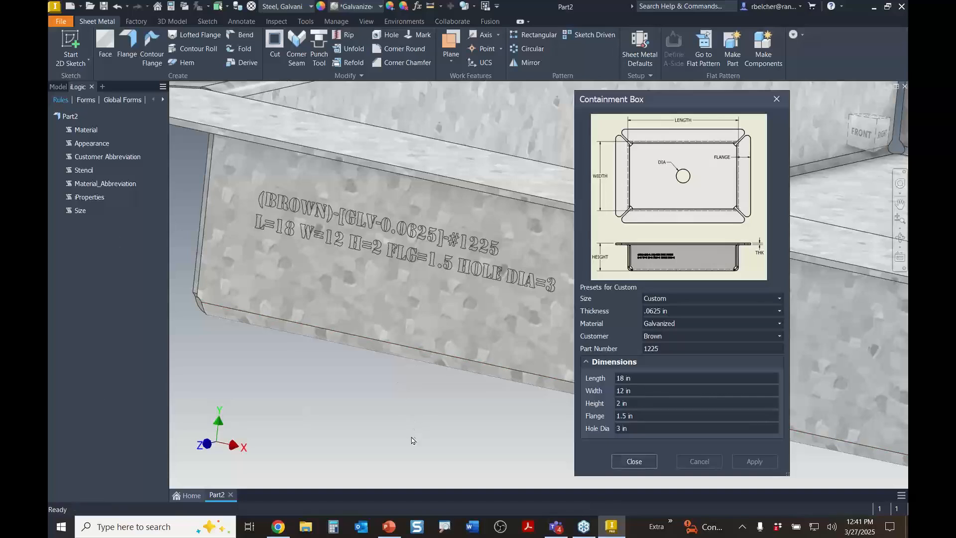
Switch to the iLogic Everyday slide show in PowerPoint and advance past the iLogic Training slide to the closing contact slide
{"action": "left_click", "coordinate": [614, 529]}
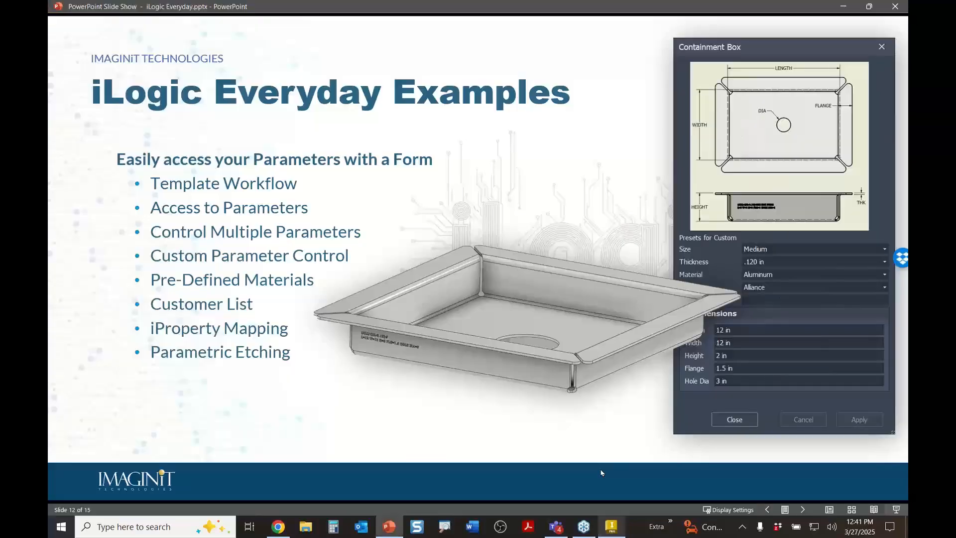
{"action": "left_click", "coordinate": [383, 233]}
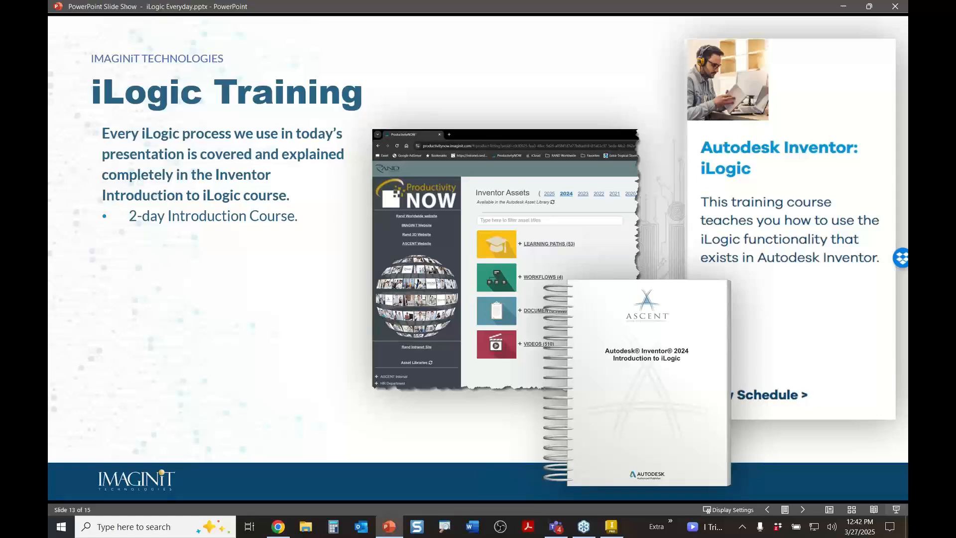
{"action": "left_click", "coordinate": [329, 203]}
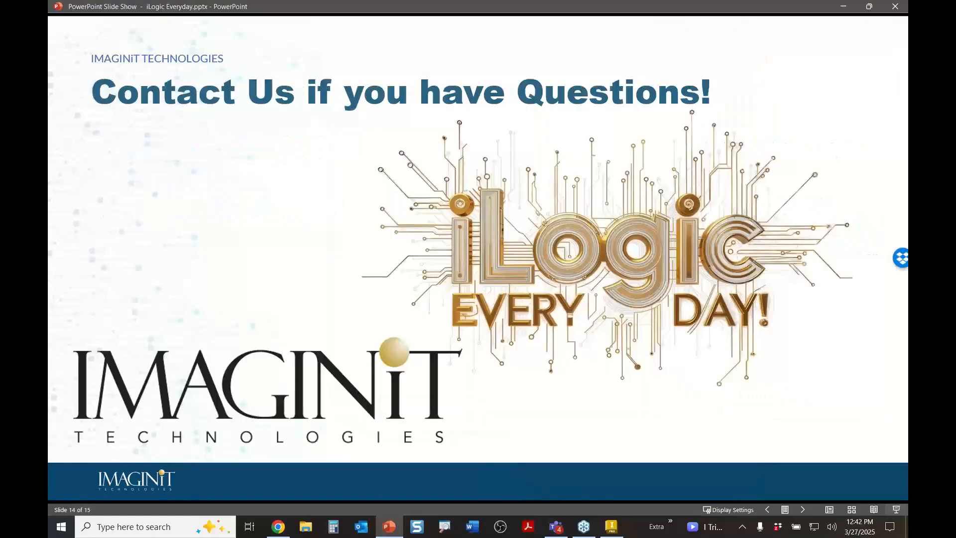